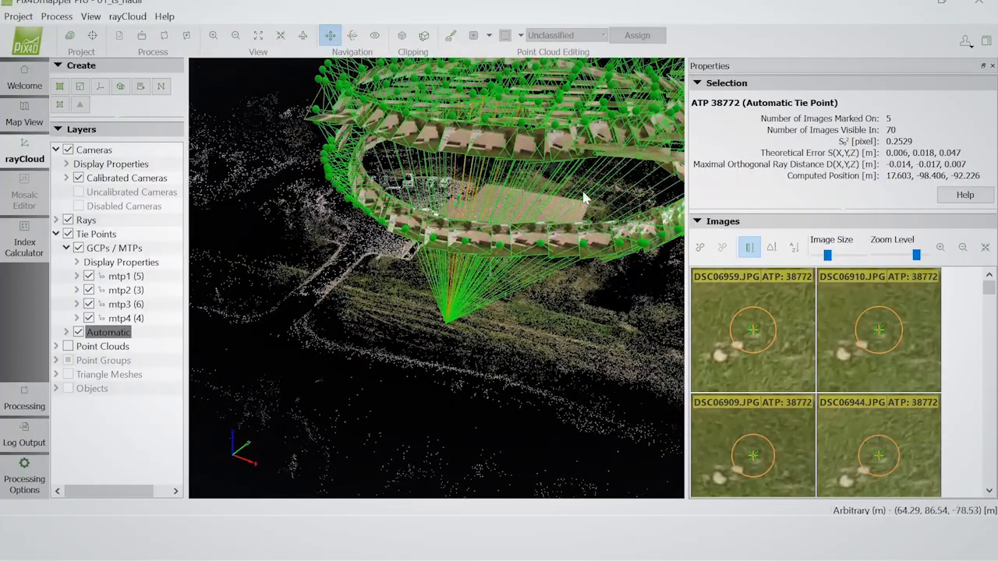
- Select the automatic tie point at the parked pickup's rear bed corner and zoom out its image previews to show the whole truck
middle_click_drag(509, 320, 385, 325)
left_click_drag(392, 330, 535, 293)
left_click_drag(242, 343, 439, 353)
scroll(403, 350, "up", 3)
scroll(403, 352, "up", 4)
middle_click_drag(390, 336, 410, 467)
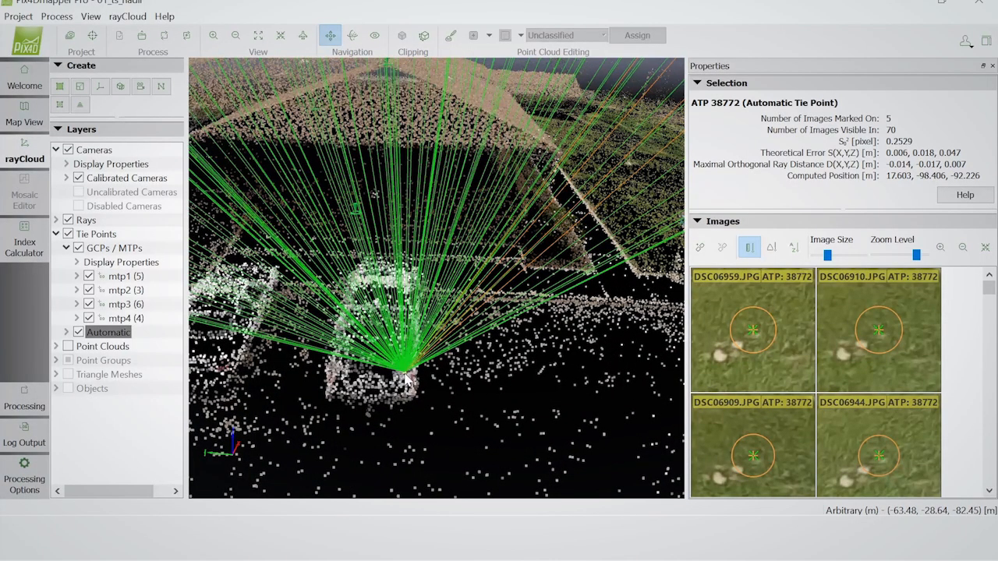
left_click(417, 380)
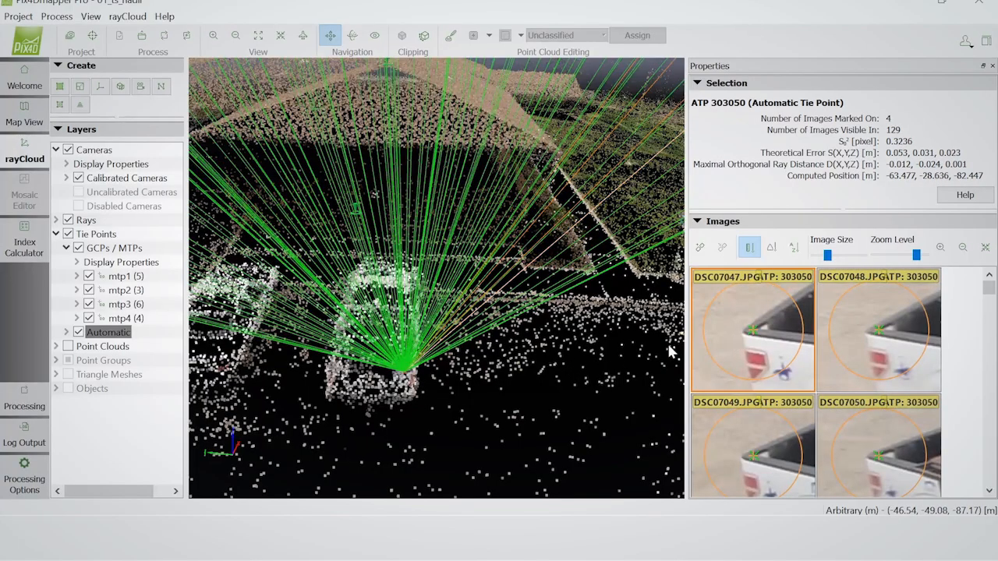
left_click(963, 248)
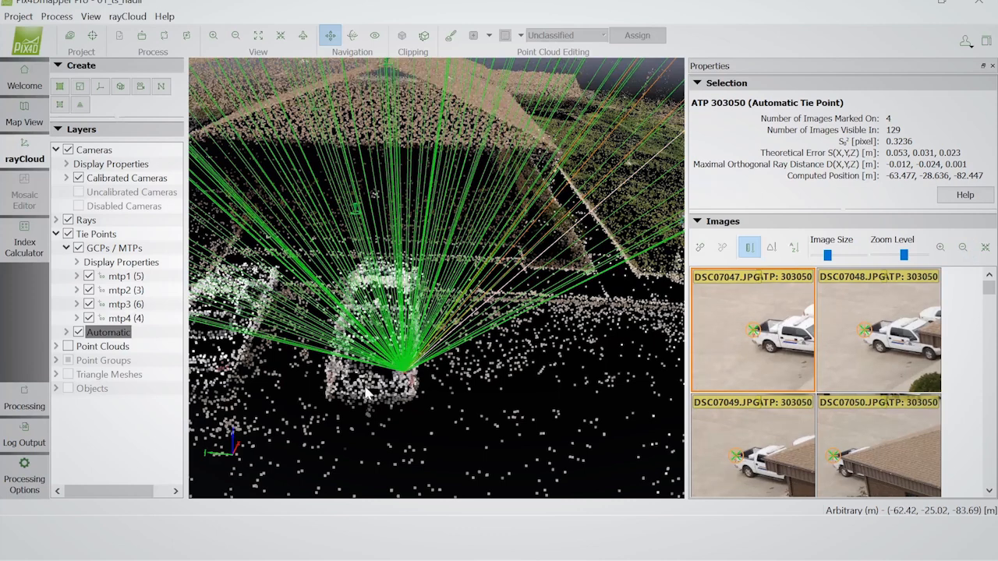
- Create a manual tie point from the selected automatic point and label it truck_corner
scroll(989, 421, "down", 3)
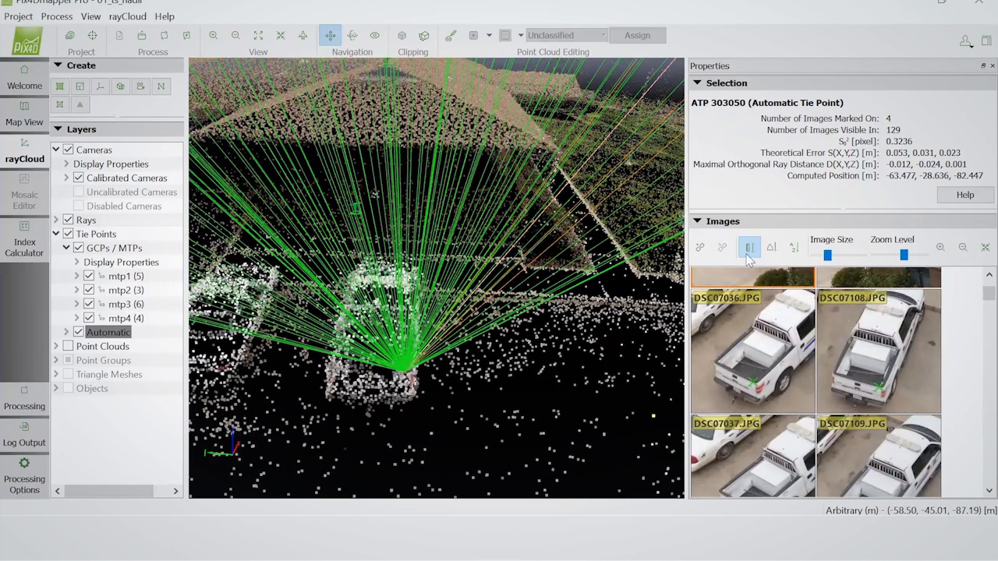
left_click(700, 247)
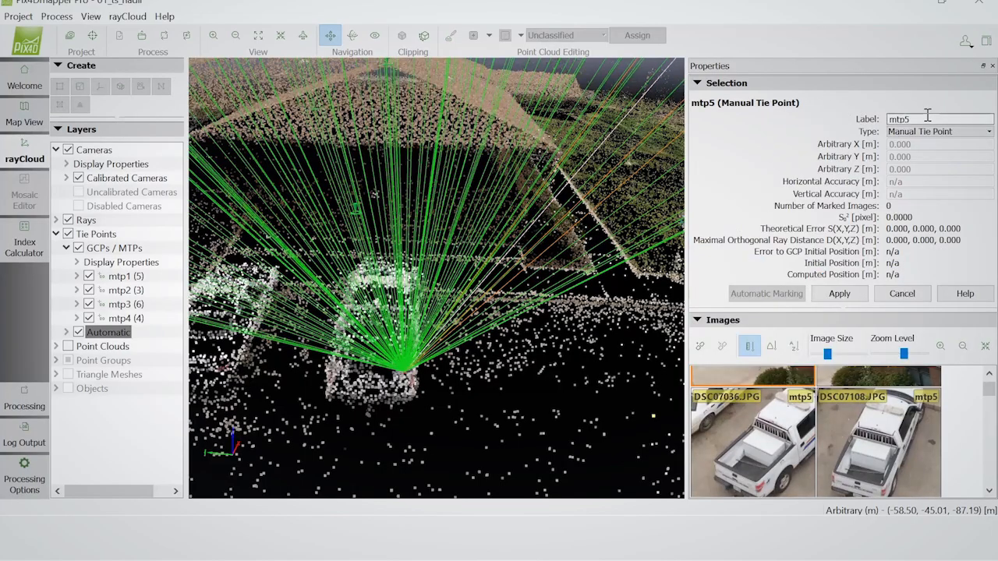
double_click(928, 118)
type("truck_corner")
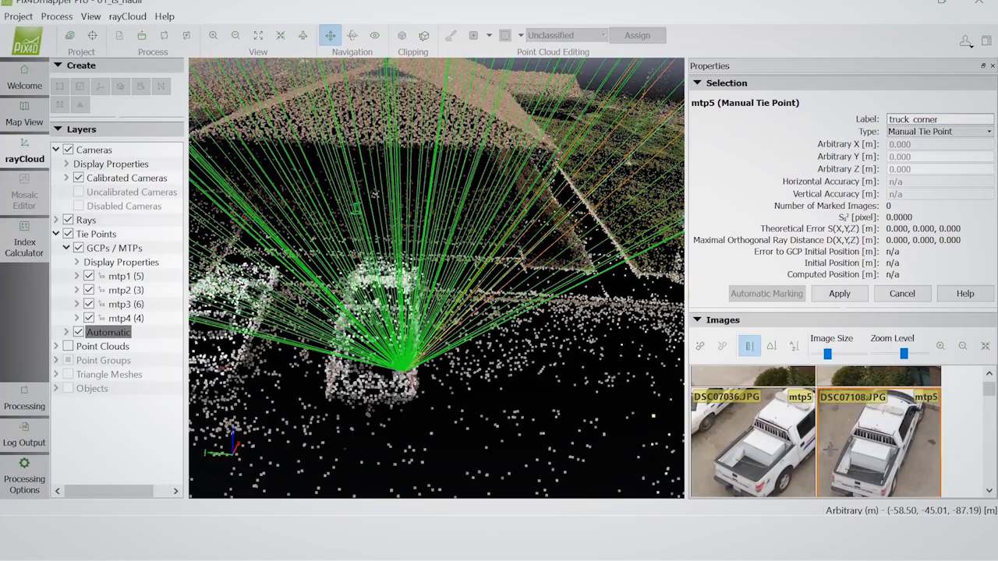
- Mark the truck bed's rear corner in images DSC07036, DSC07108 and DSC07109
scroll(761, 484, "up", 5)
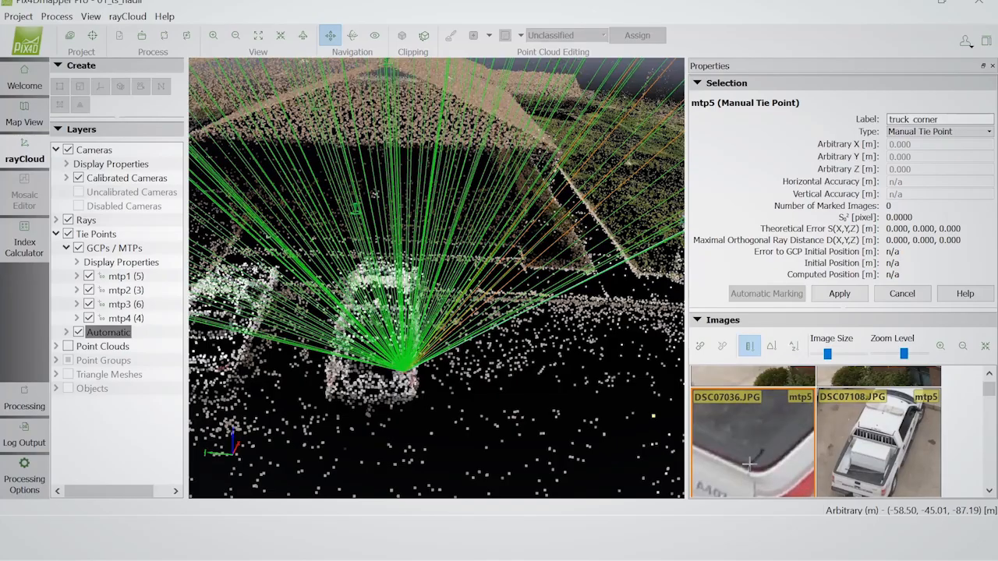
left_click(749, 465)
scroll(877, 485, "up", 5)
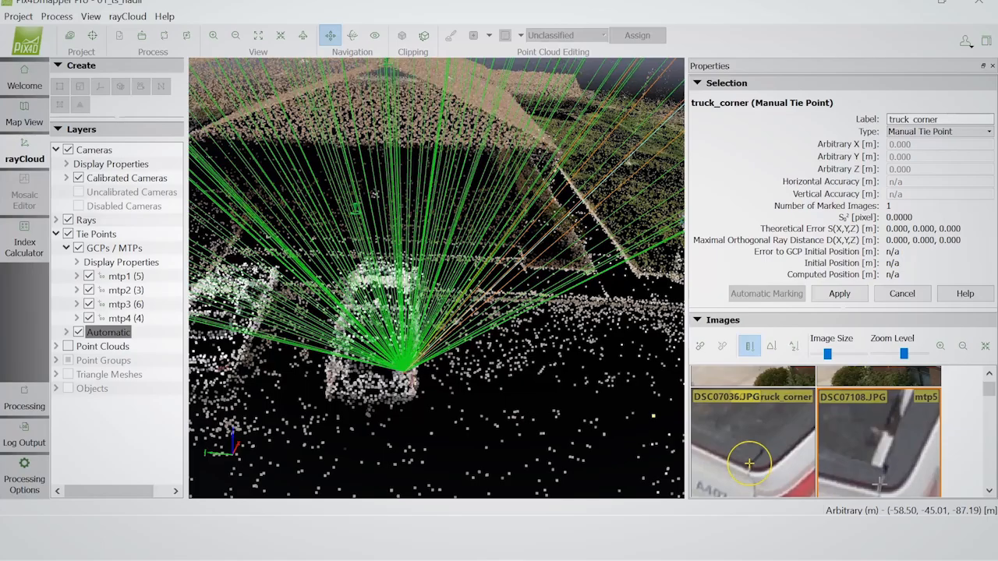
left_click(878, 484)
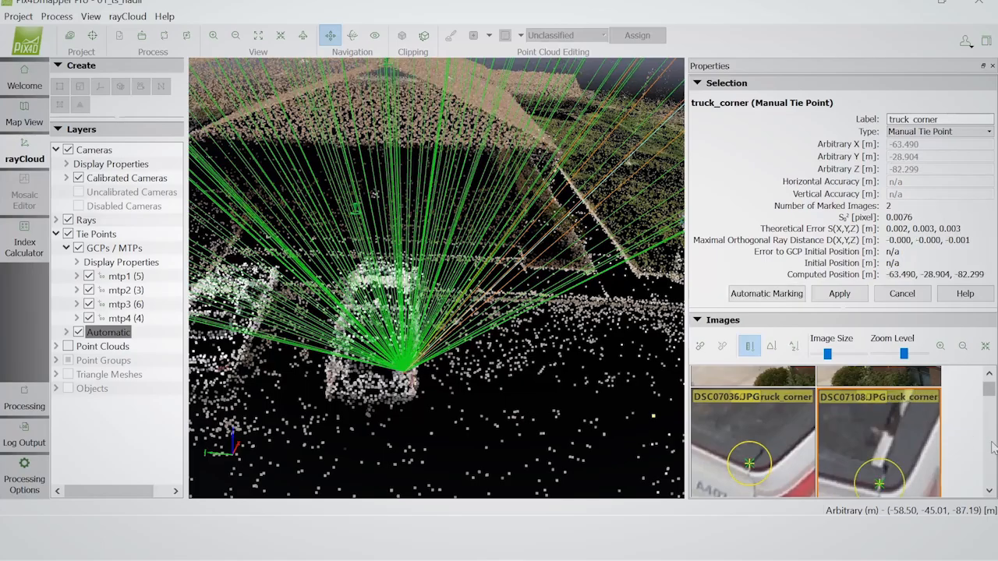
scroll(993, 446, "down", 2)
scroll(879, 477, "up", 5)
scroll(879, 477, "up", 2)
left_click(873, 475)
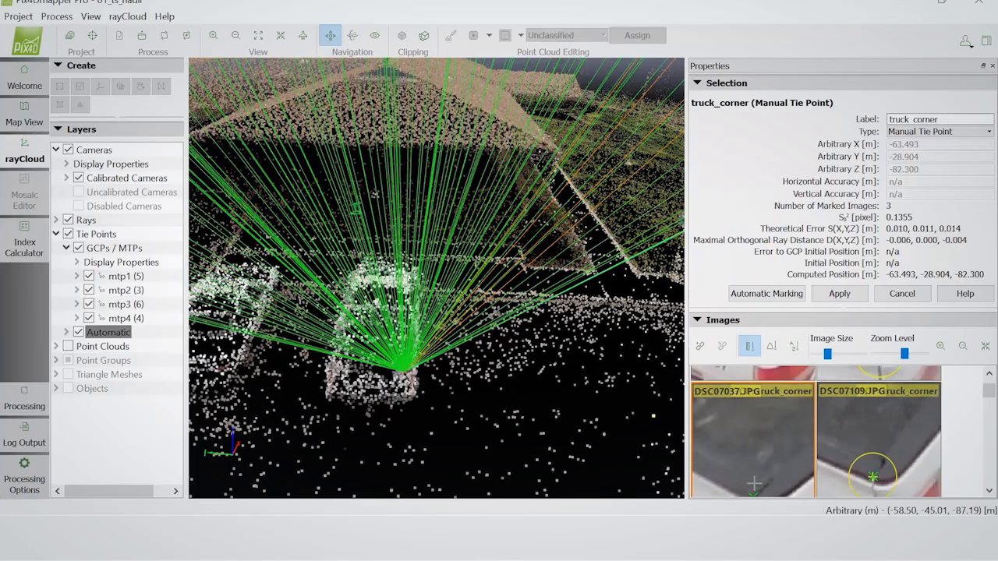
- Mark the same truck corner in images DSC07037 and DSC07107, and apply the tie point
left_click_drag(753, 483, 776, 473)
scroll(760, 475, "up", 2)
left_click(756, 473)
left_click(989, 470)
scroll(757, 455, "up", 4)
scroll(786, 447, "up", 2)
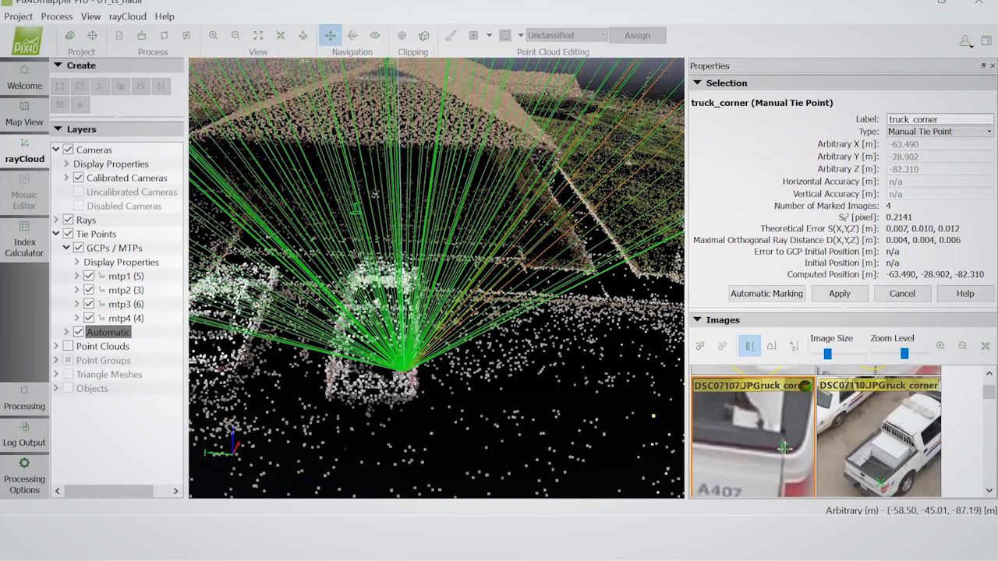
left_click(782, 447)
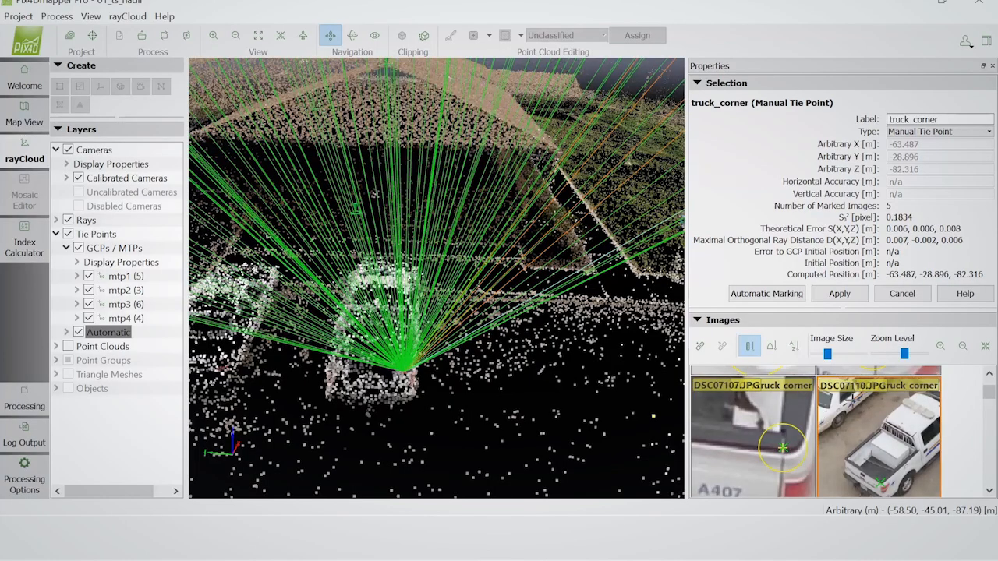
left_click(840, 293)
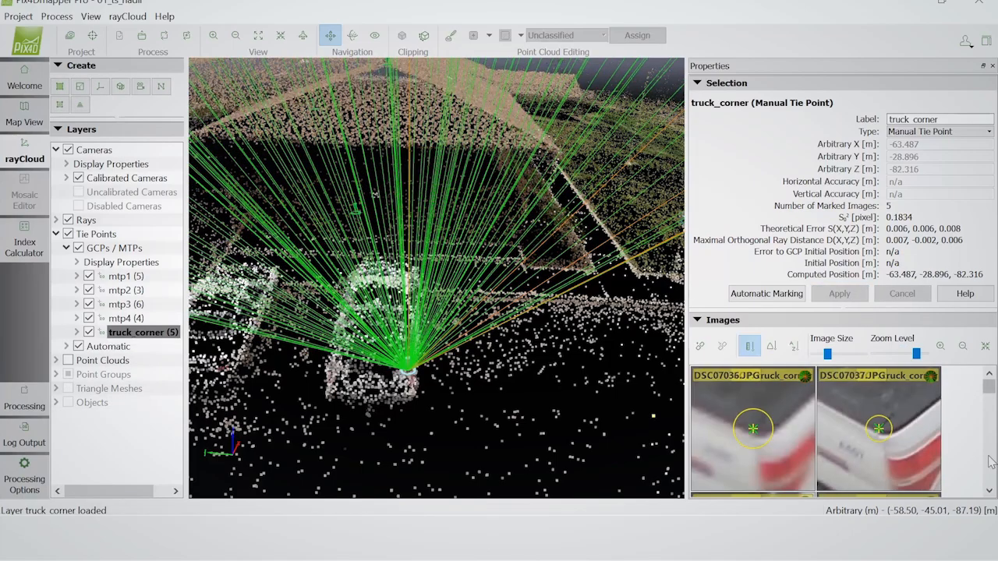
- Examine where truck_corner falls in the other images, with the previews zoomed out to show the truck
left_click(963, 345)
left_click(962, 345)
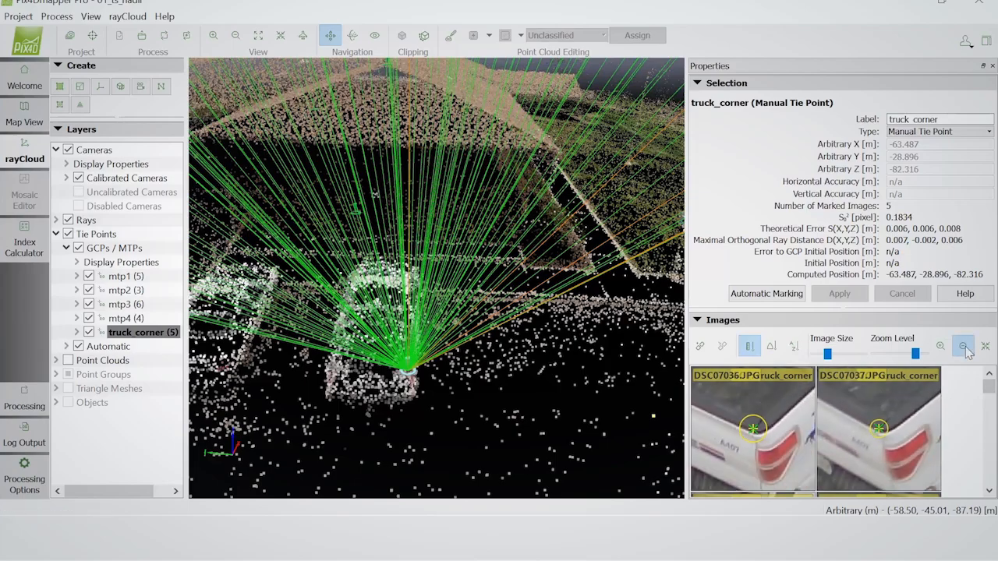
left_click(962, 346)
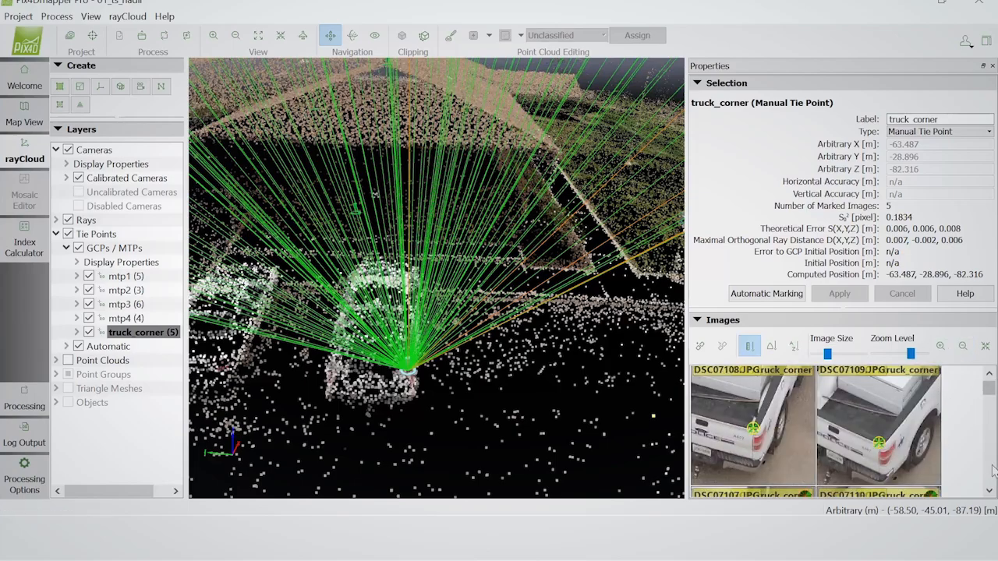
scroll(993, 470, "down", 1)
scroll(993, 470, "down", 1)
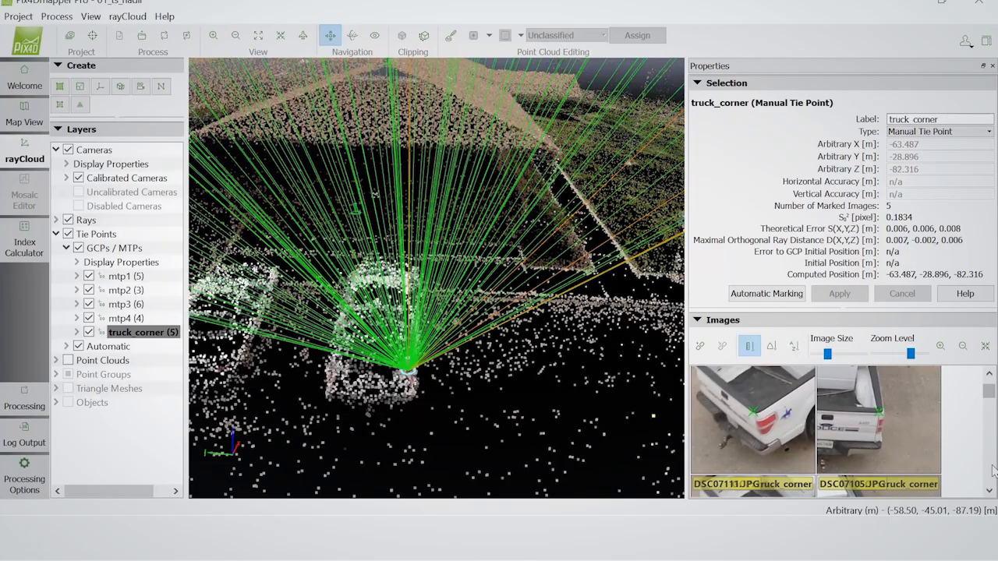
scroll(993, 470, "down", 1)
scroll(993, 470, "down", 1)
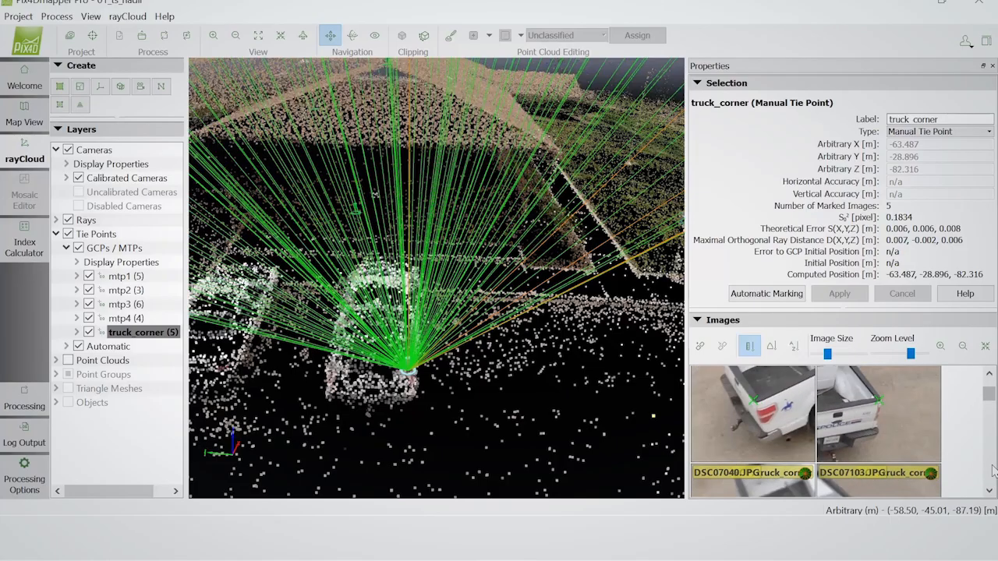
scroll(993, 470, "down", 1)
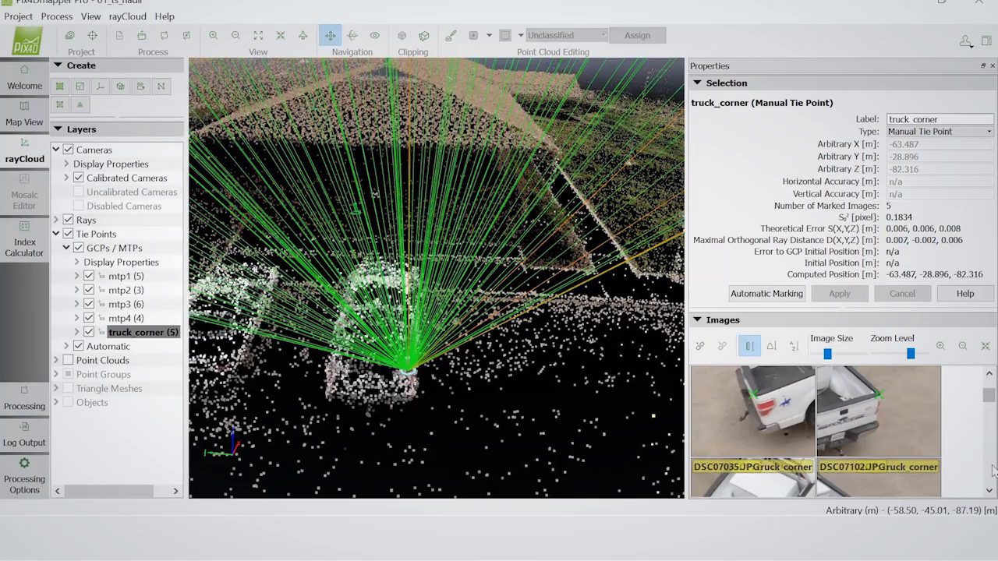
scroll(994, 470, "down", 1)
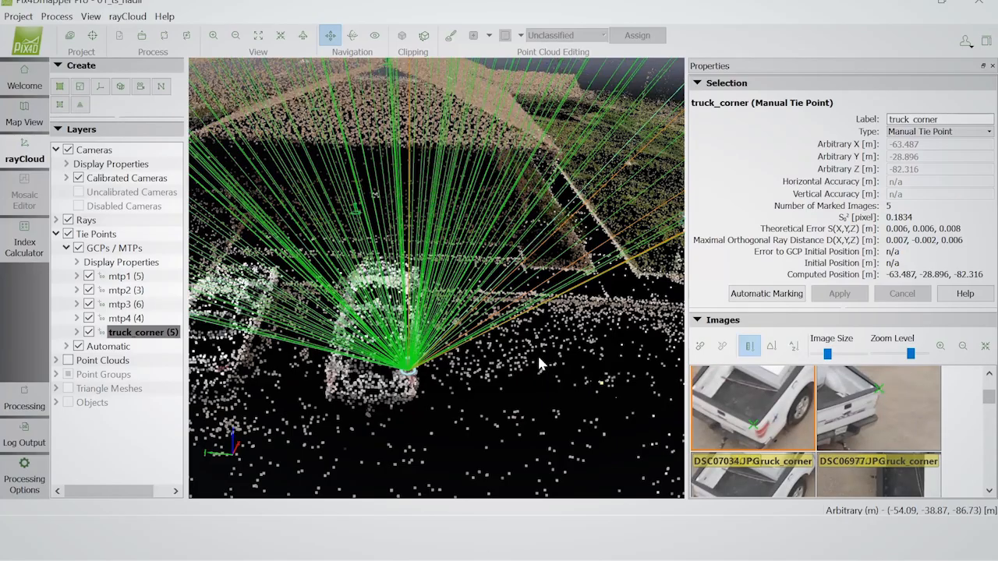
- Switch to the 01_ts_oblique project, focus on the parked trucks in the point cloud and hide the cameras
mouse_move(289, 538)
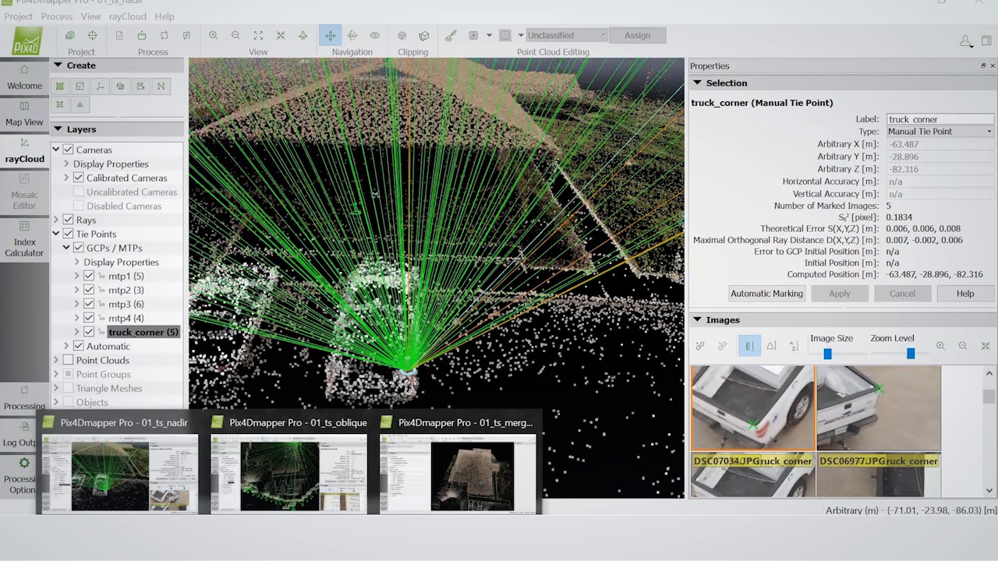
left_click(288, 469)
left_click_drag(532, 367, 516, 348)
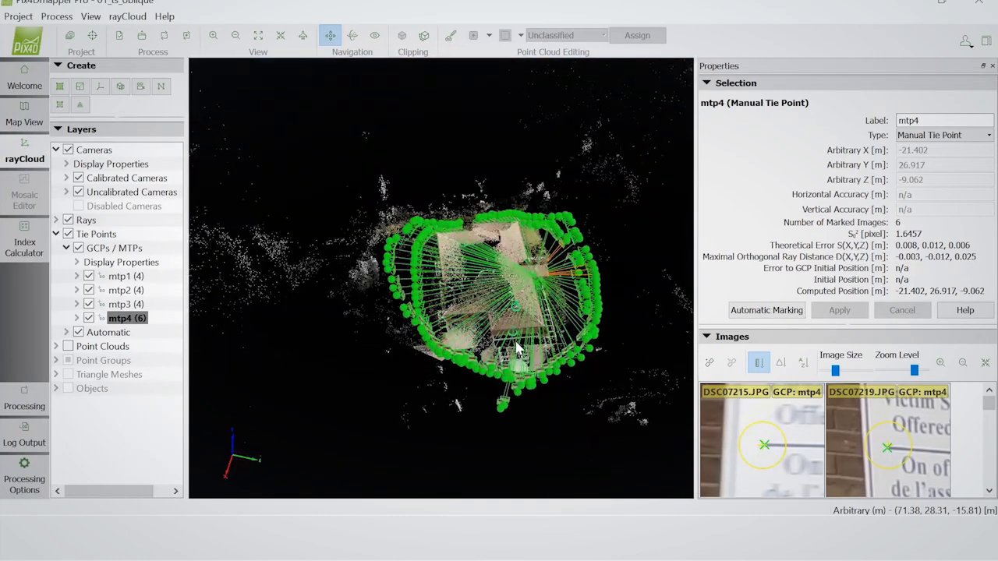
scroll(529, 360, "up", 5)
left_click_drag(573, 424, 500, 388)
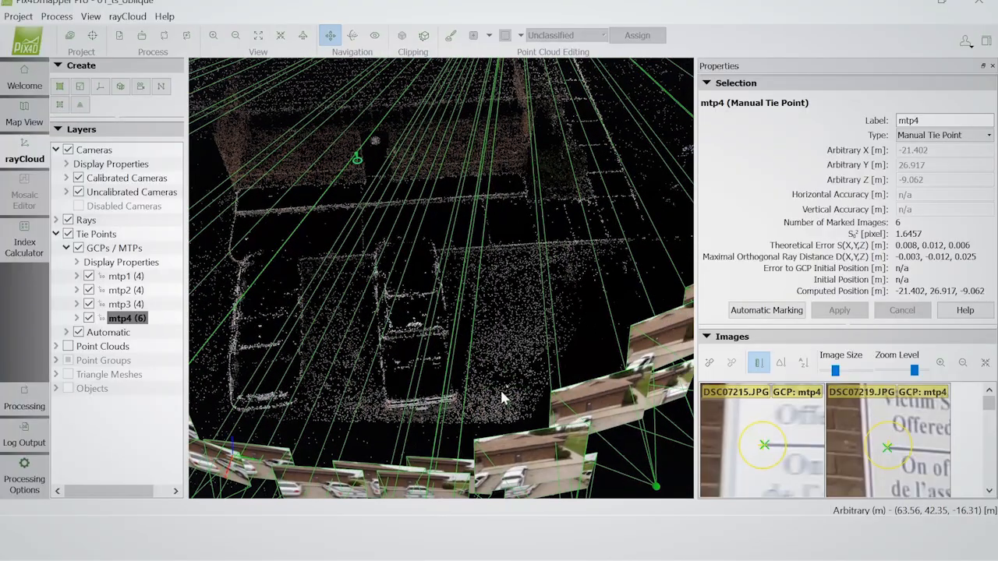
left_click(68, 149)
- Select the automatic tie point at the truck's rear bed corner, enlarge the image preview area and zoom out the previews
scroll(453, 402, "up", 3)
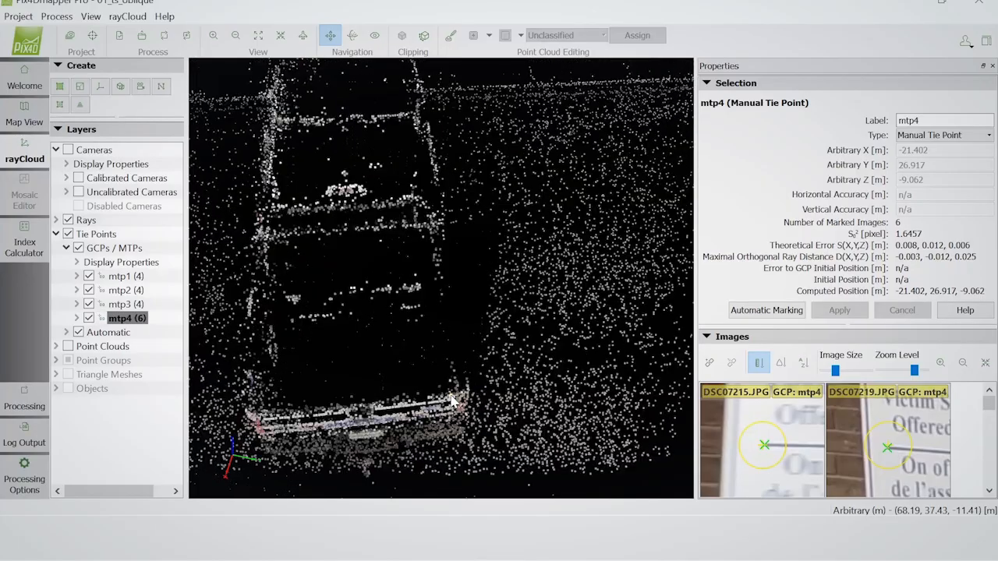
scroll(456, 400, "up", 2)
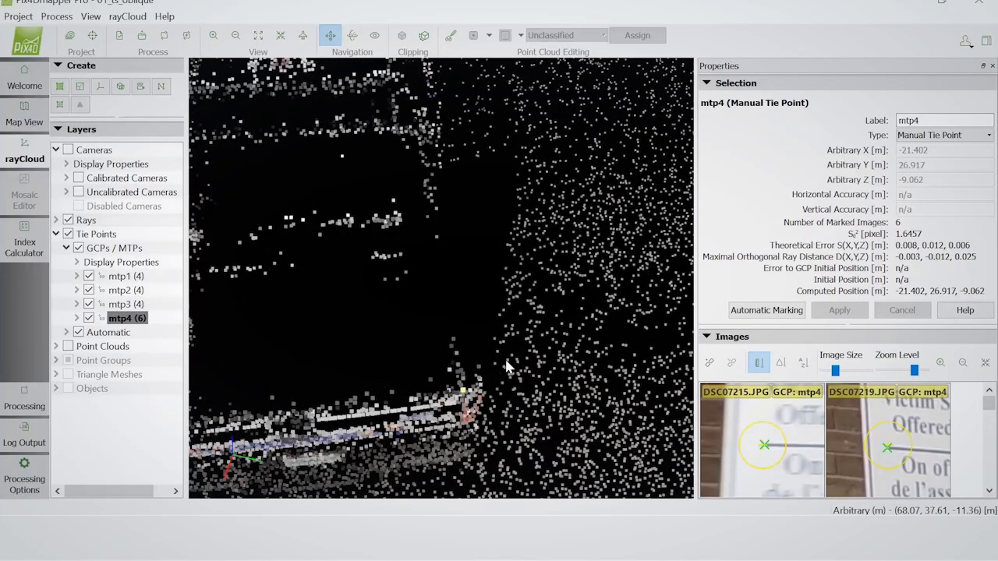
left_click(566, 364)
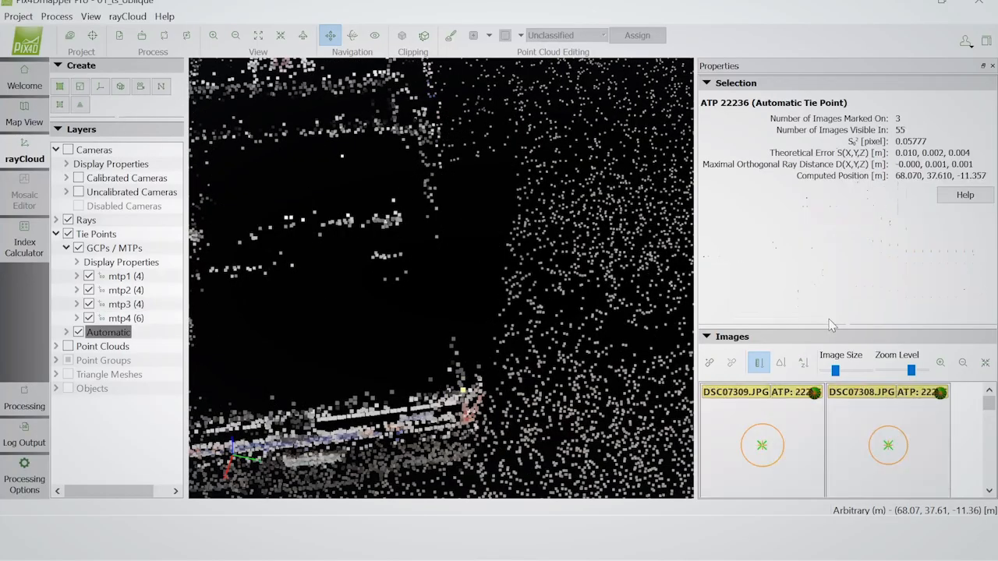
left_click_drag(830, 290, 827, 273)
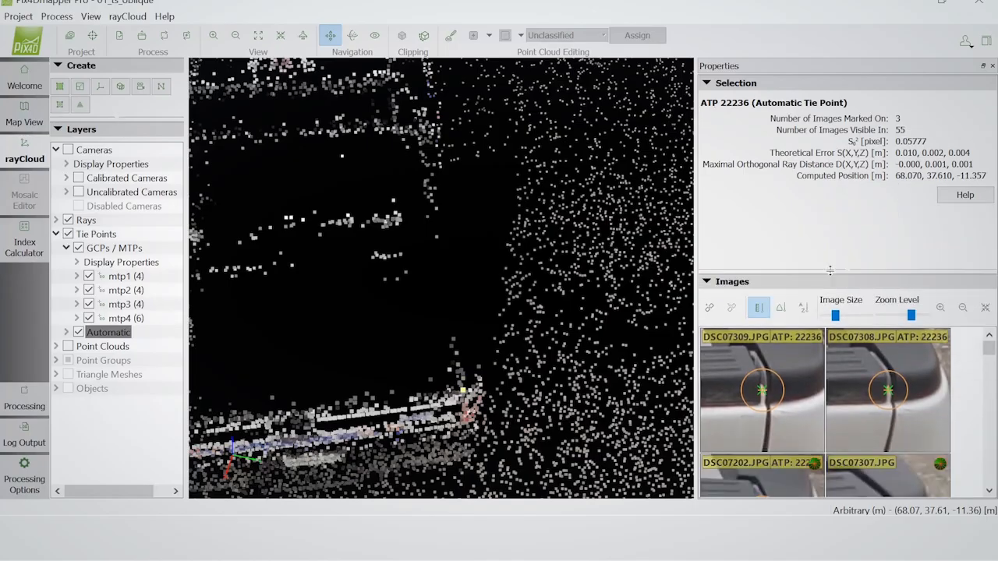
left_click(963, 308)
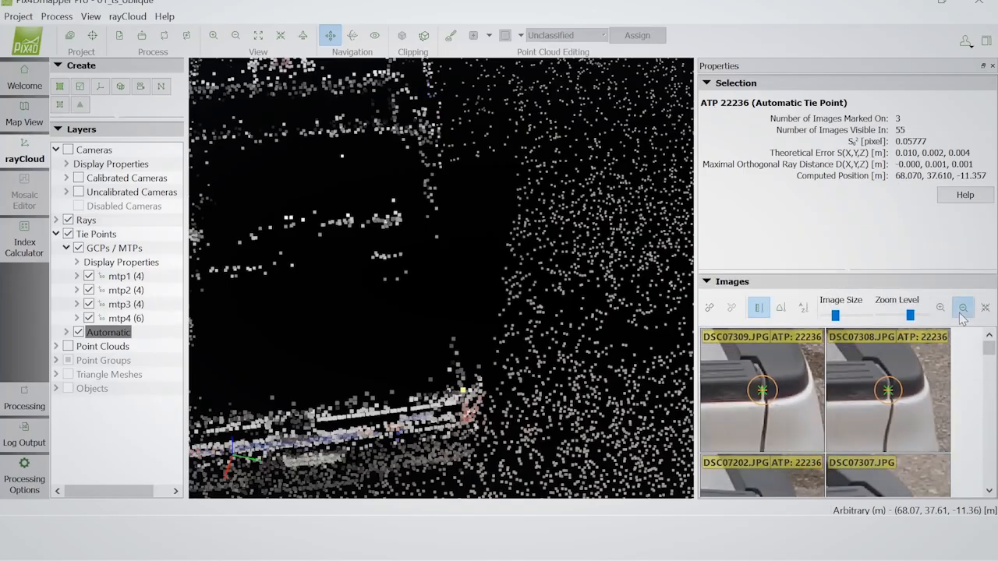
- Create a manual tie point for the selected truck corner in the oblique project and label it truck_corner
left_click(726, 306)
double_click(928, 118)
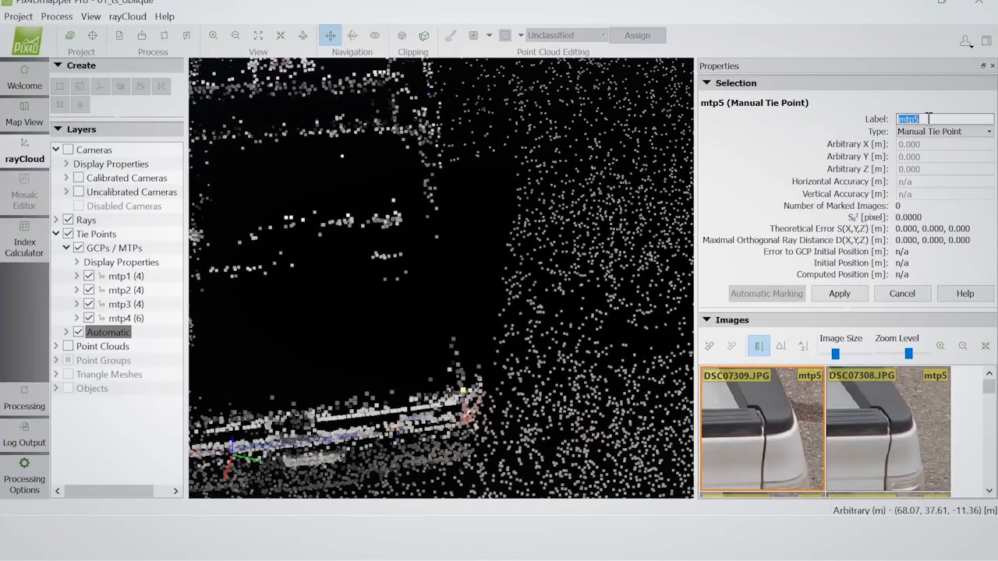
type("truck corner")
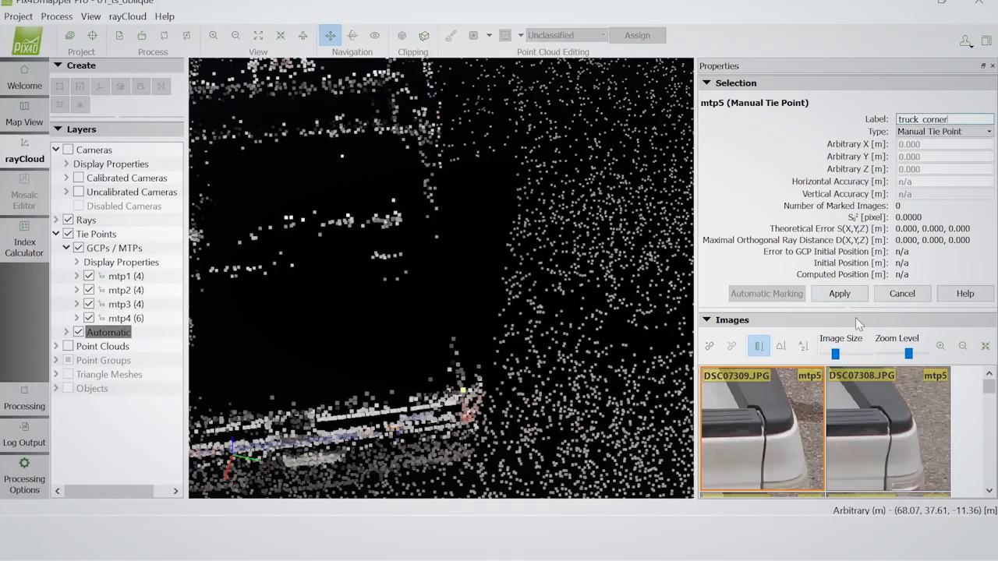
- Mark the truck corner in images DSC07309, DSC07308, DSC07202 and DSC07307, and apply the tie point
left_click(761, 418)
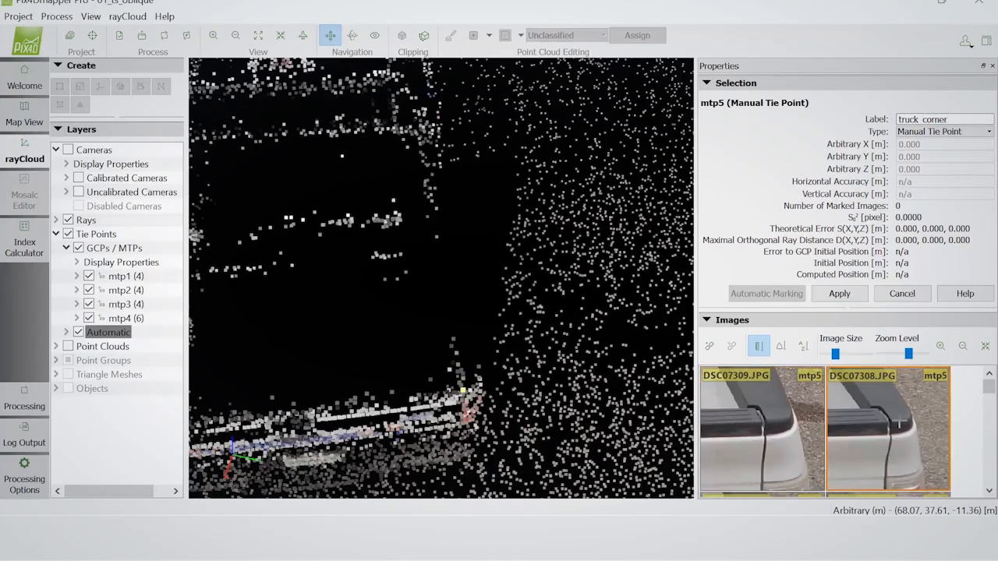
left_click(888, 420)
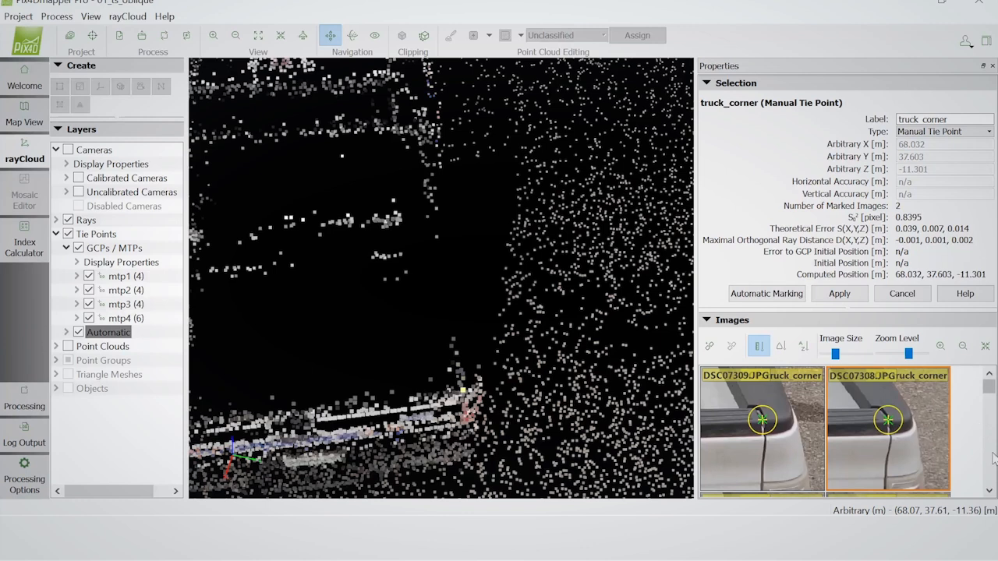
left_click(762, 417)
left_click(888, 417)
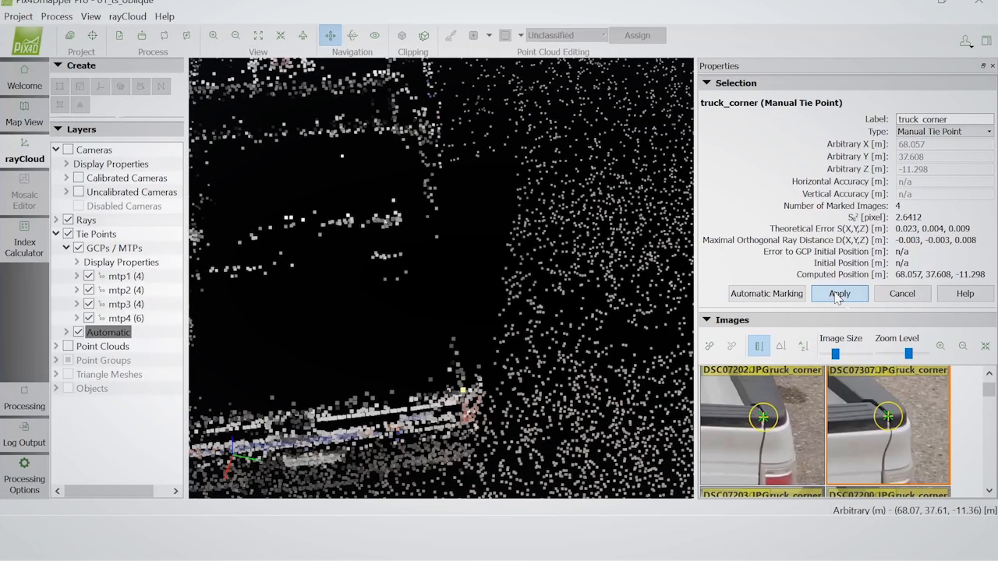
left_click(837, 296)
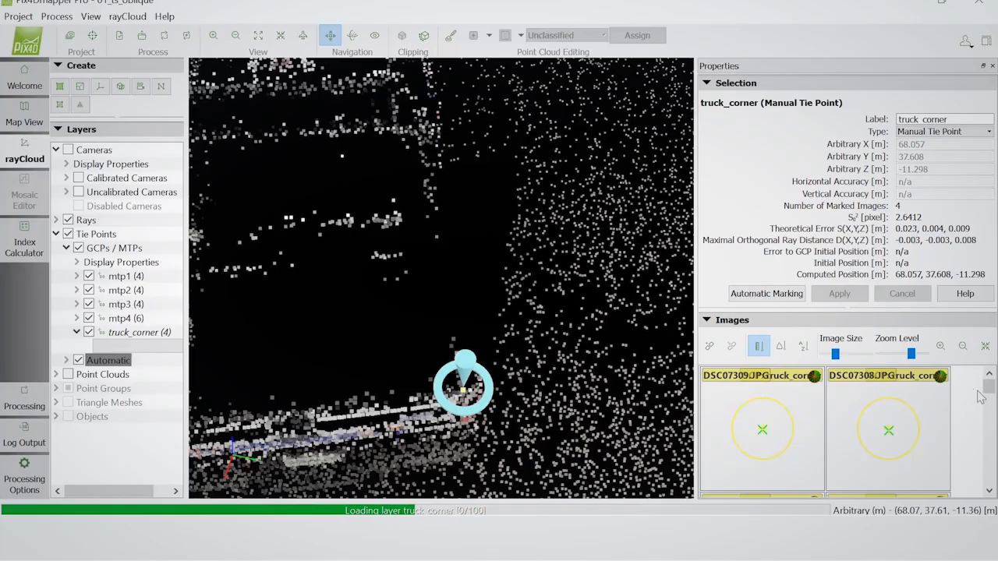
- Check the placement of truck_corner in the oblique images with the previews zoomed out
left_click(962, 346)
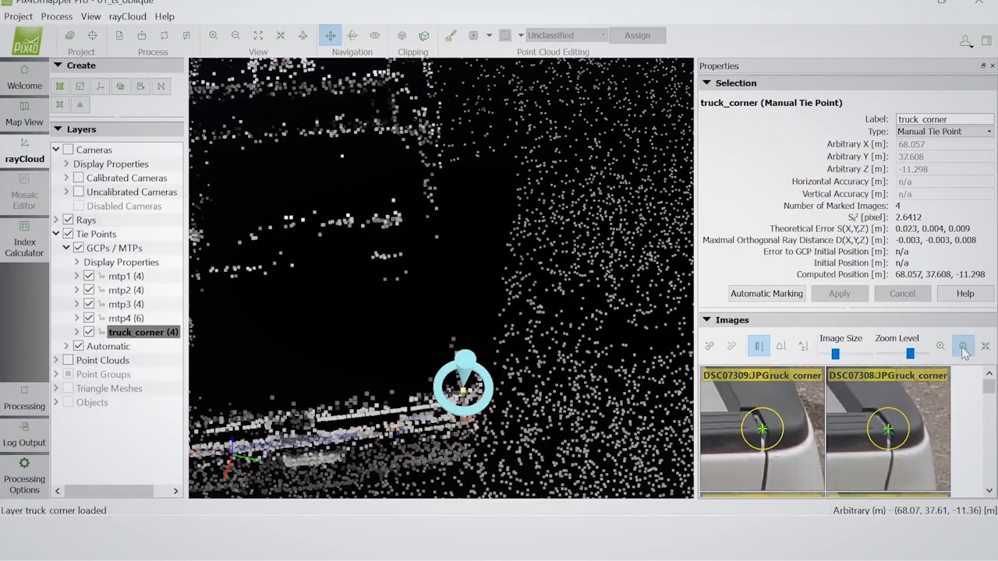
left_click(962, 346)
scroll(993, 456, "down", 1)
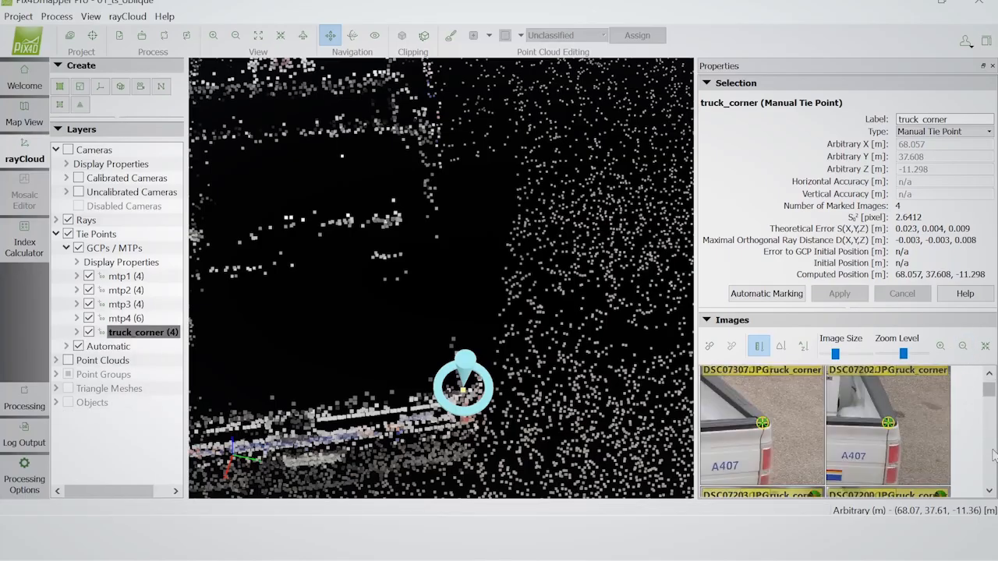
- Mark the truck corner in one more oblique image and apply the change to the truck_corner tie point
scroll(993, 456, "down", 1)
scroll(993, 456, "down", 1)
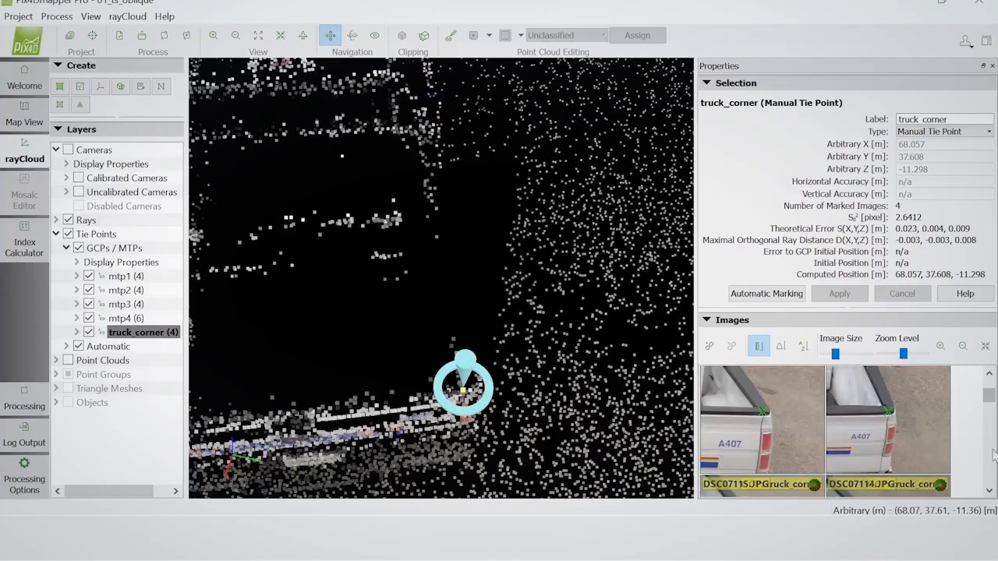
scroll(748, 404, "up", 3)
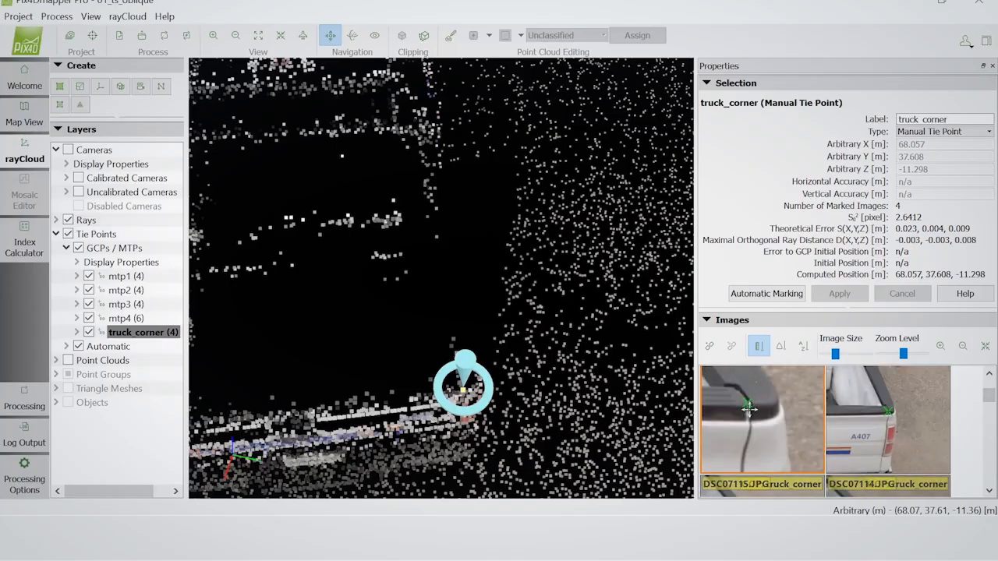
left_click(748, 403)
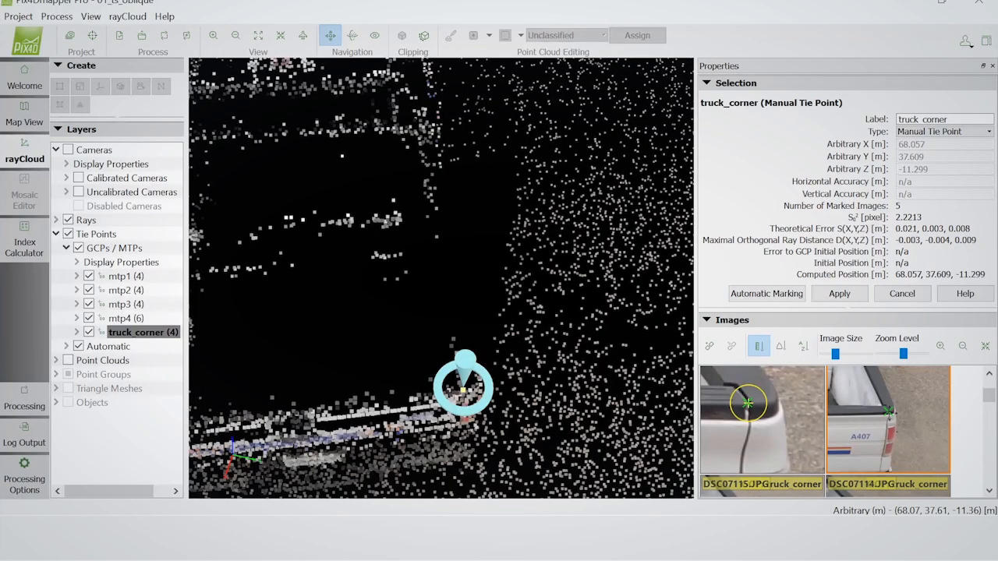
scroll(990, 461, "down", 1)
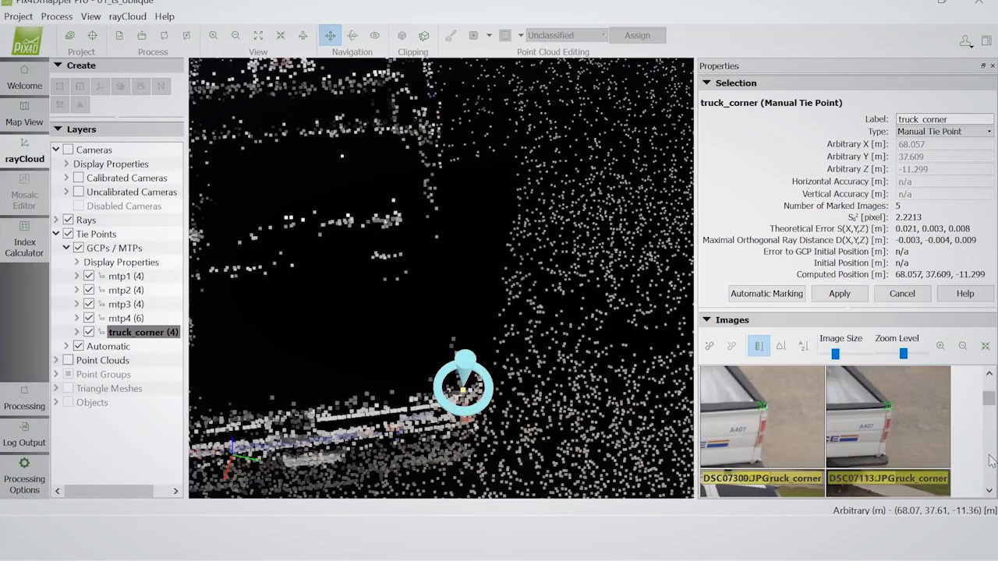
scroll(991, 460, "down", 1)
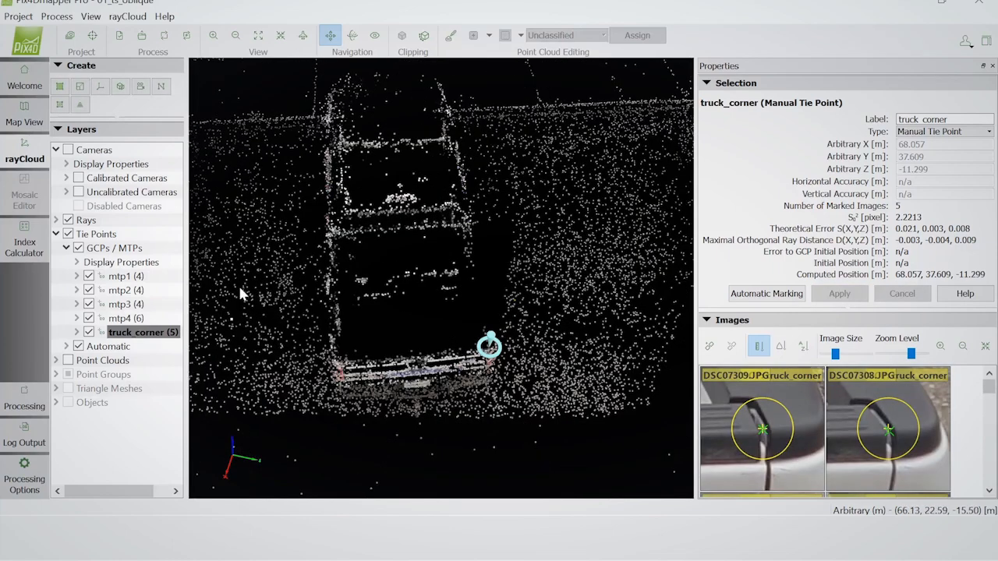
- Examine the distribution of the manual tie points around the building in the oblique point cloud
scroll(577, 290, "down", 5)
left_click_drag(624, 213, 556, 180)
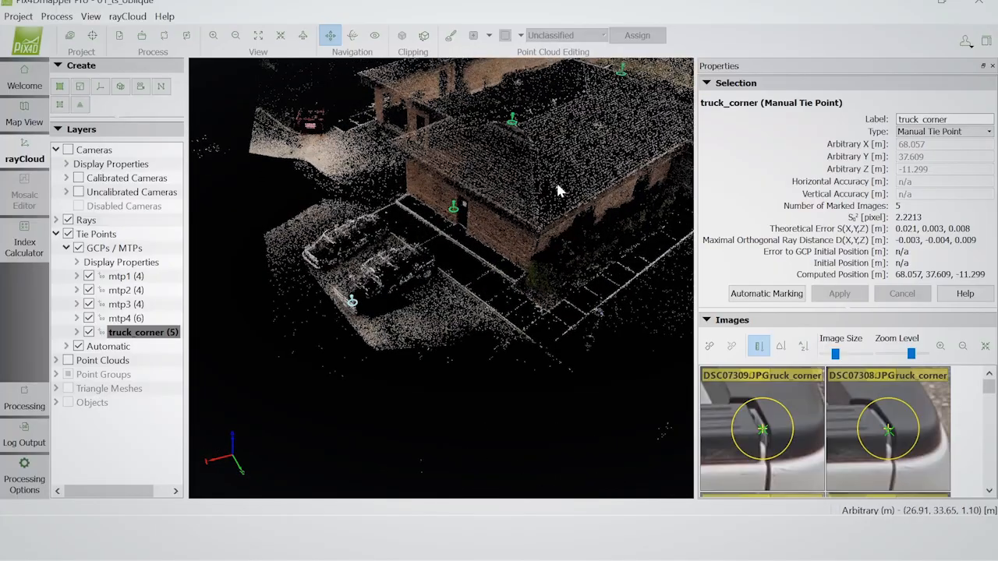
middle_click_drag(593, 164, 512, 314)
scroll(525, 231, "down", 4)
left_click_drag(542, 220, 541, 288)
middle_click_drag(541, 289, 569, 276)
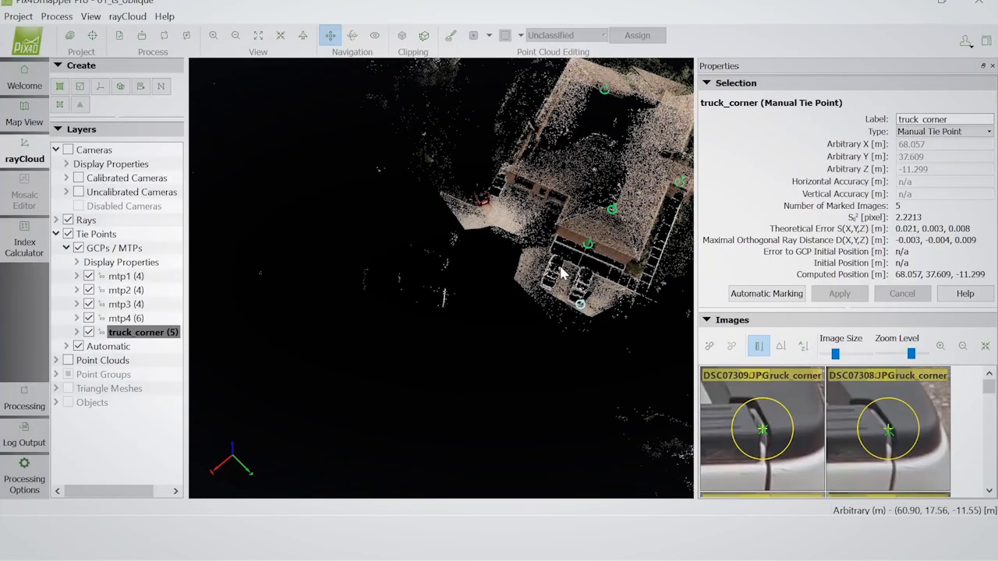
middle_click_drag(636, 285, 568, 281)
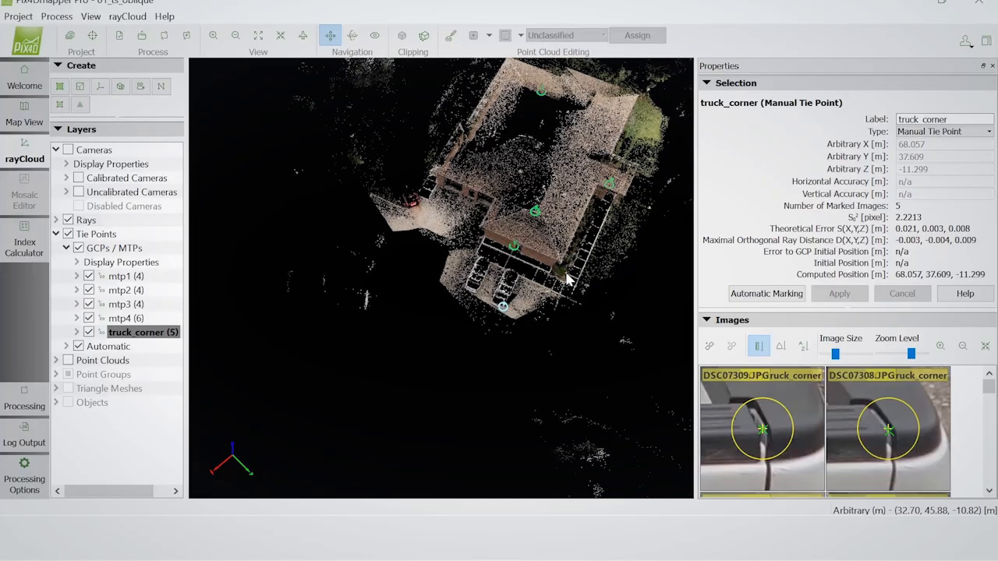
left_click(65, 18)
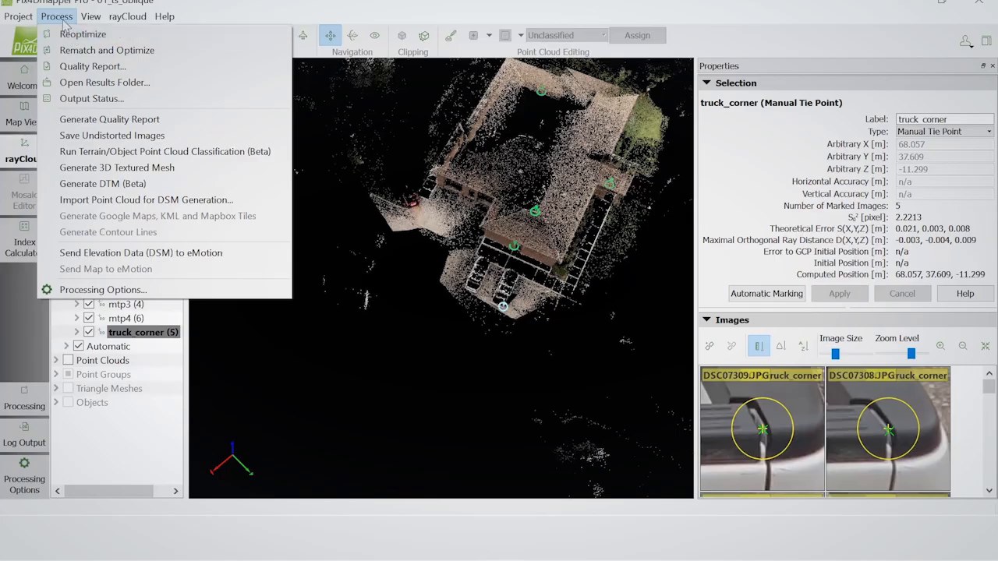
left_click(62, 20)
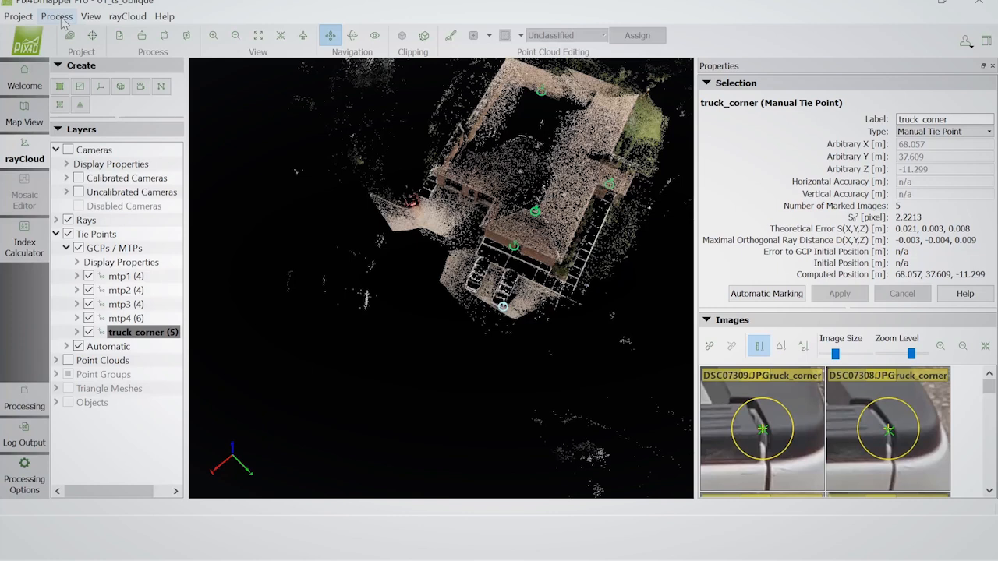
left_click(59, 17)
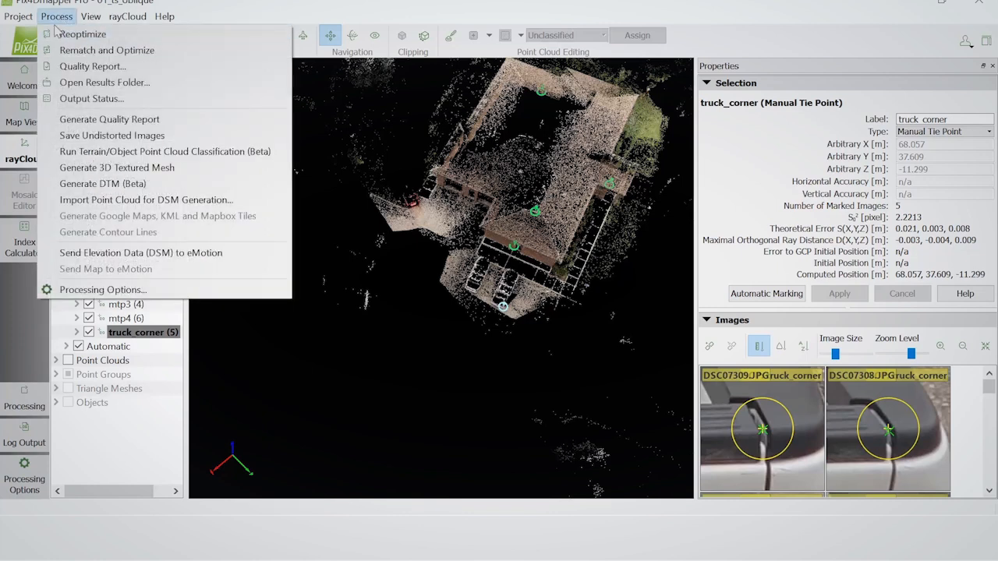
left_click(64, 19)
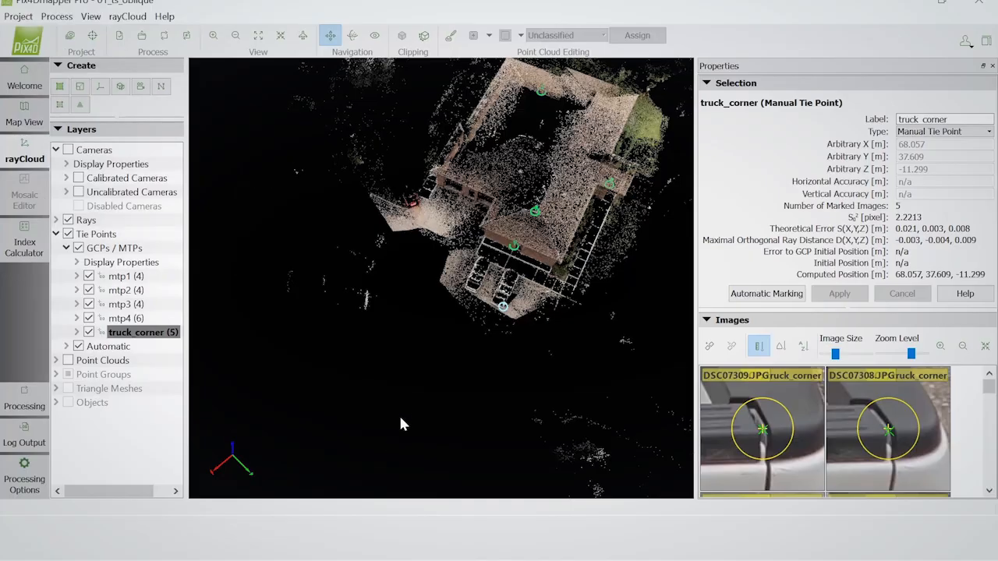
- Start a new project named mergedproject with the type Project Merged from Existing Projects
left_click(18, 16)
left_click(43, 36)
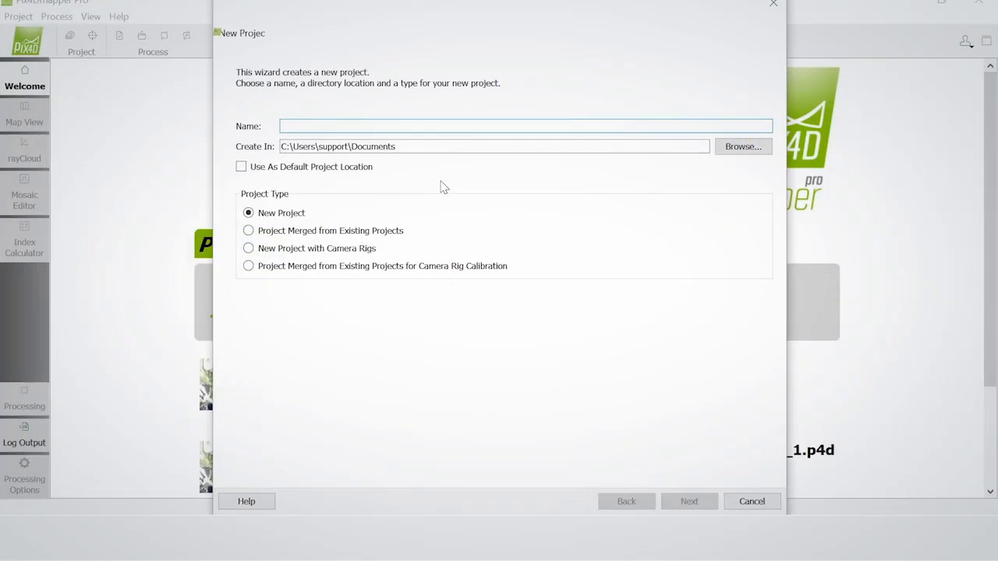
type("mergedproject")
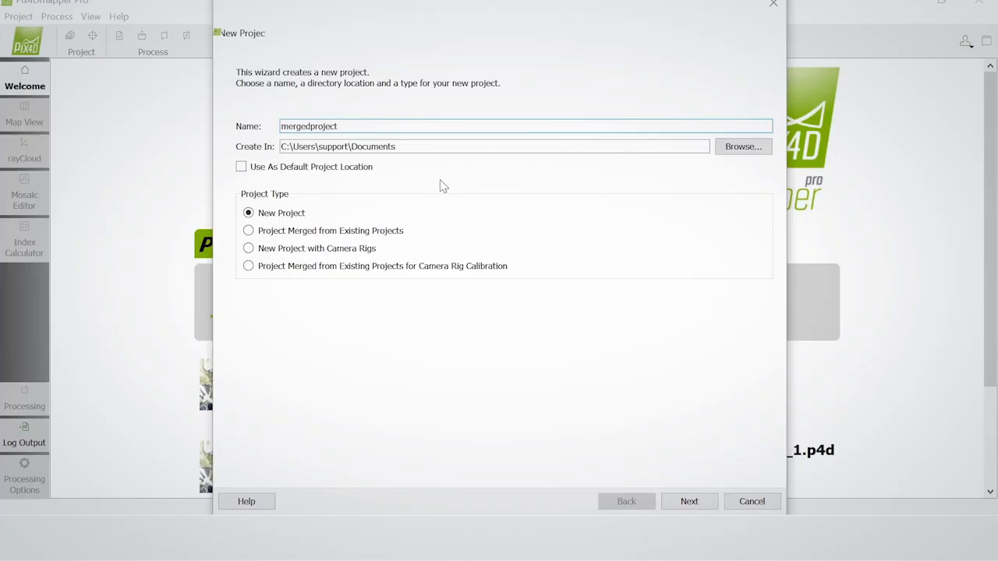
left_click(326, 231)
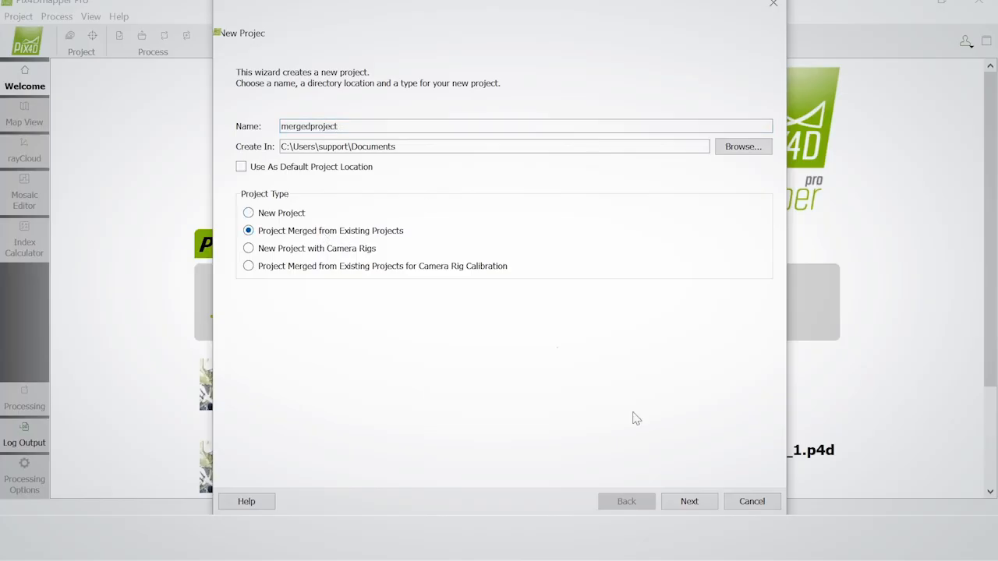
left_click(684, 500)
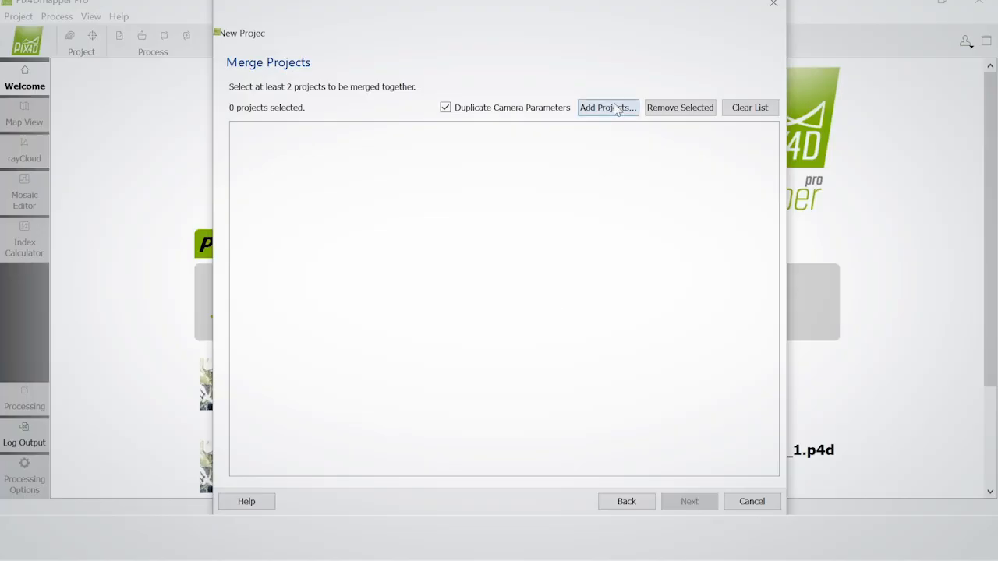
- Add the 01_ts_nadir project from more_projects\Nadir Oblique\nadir\2.1.38 to the merge list
left_click(607, 107)
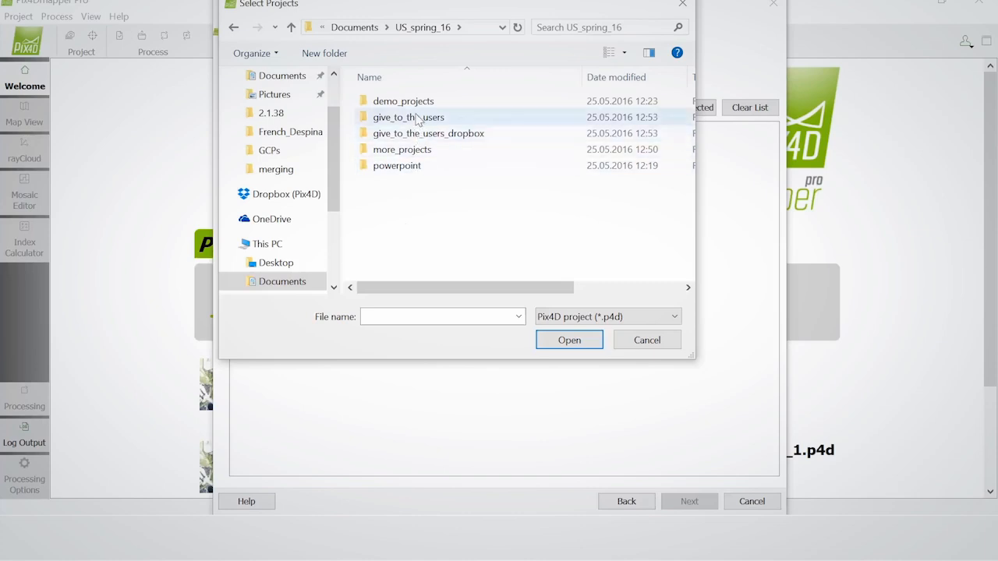
double_click(411, 149)
double_click(401, 165)
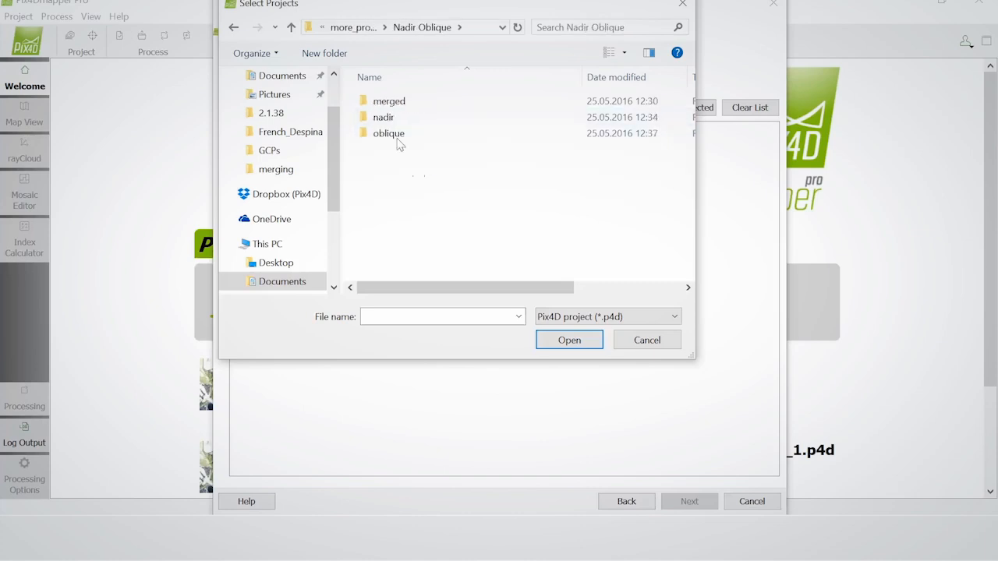
double_click(385, 117)
double_click(411, 125)
double_click(413, 148)
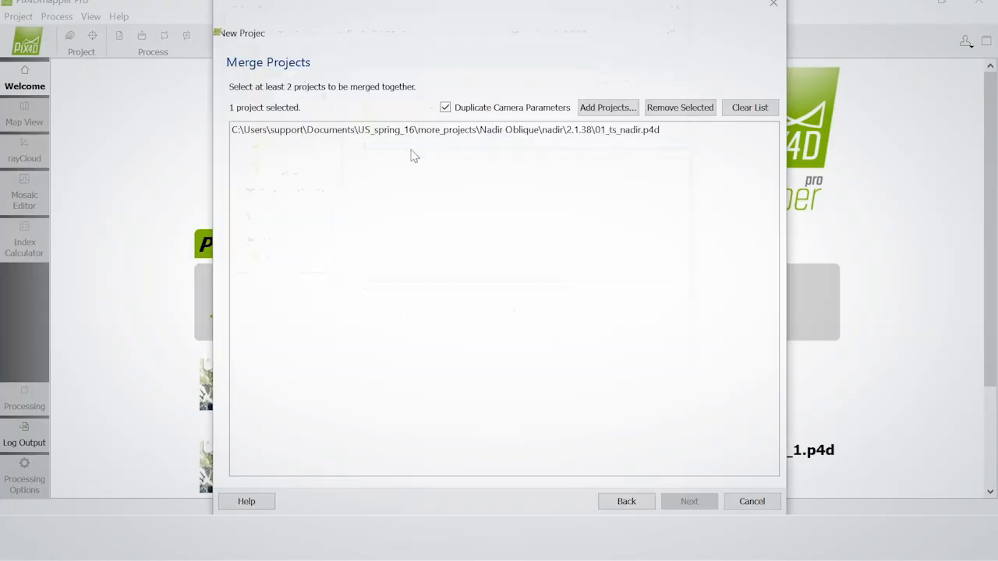
- Add the 01_ts_oblique project from Nadir Oblique\oblique\2.1.38 to the merge list
left_click(600, 107)
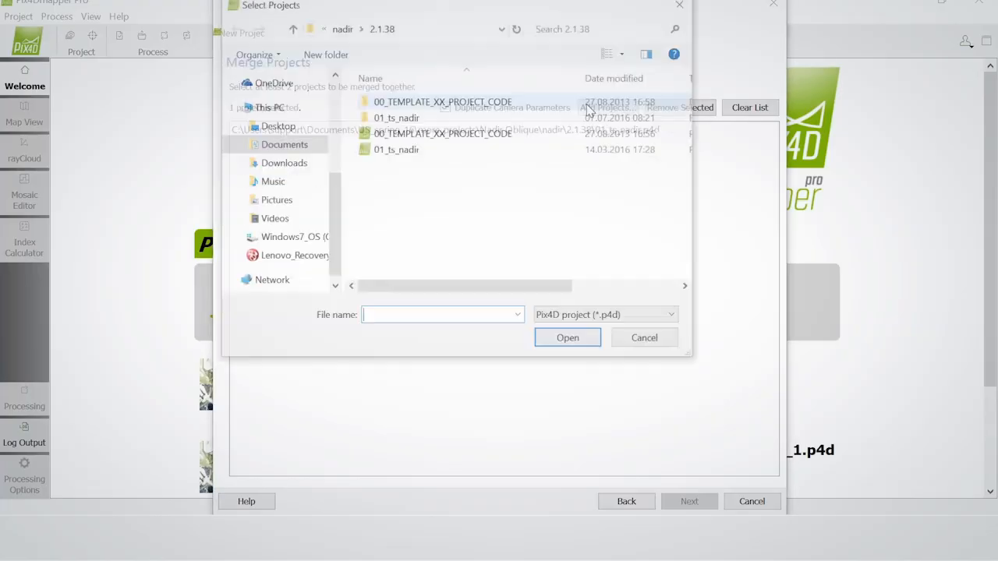
left_click(343, 28)
left_click(340, 27)
double_click(386, 133)
double_click(384, 119)
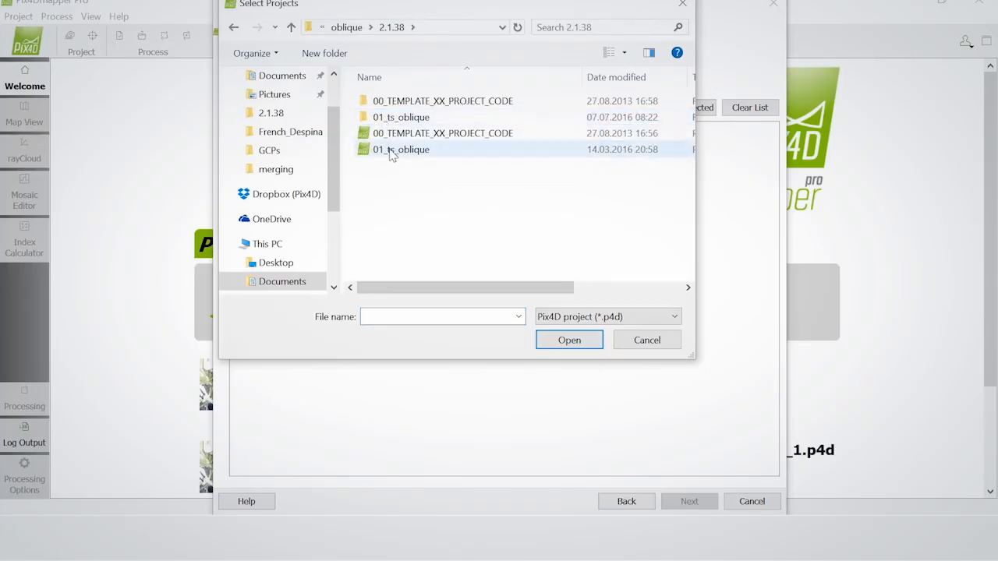
double_click(392, 150)
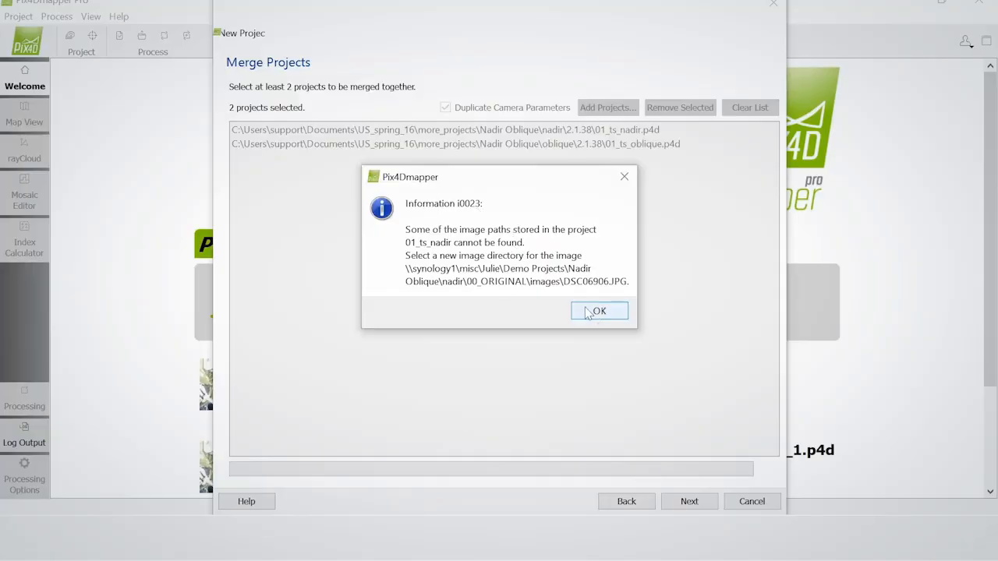
- Set the image directory of the 01_ts_nadir project to nadir\00_ORIGINAL\images
left_click(621, 313)
left_click(341, 27)
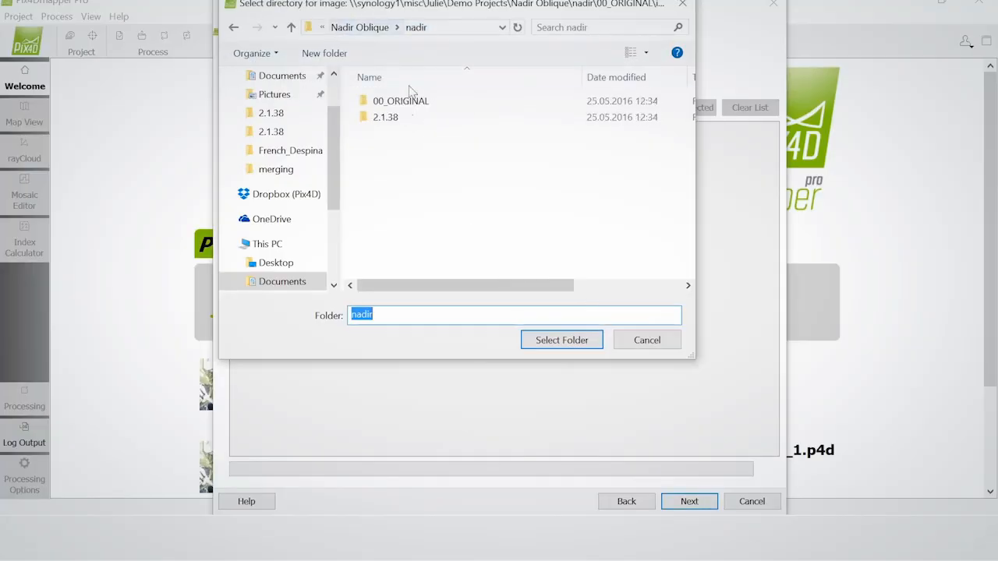
double_click(409, 101)
double_click(394, 102)
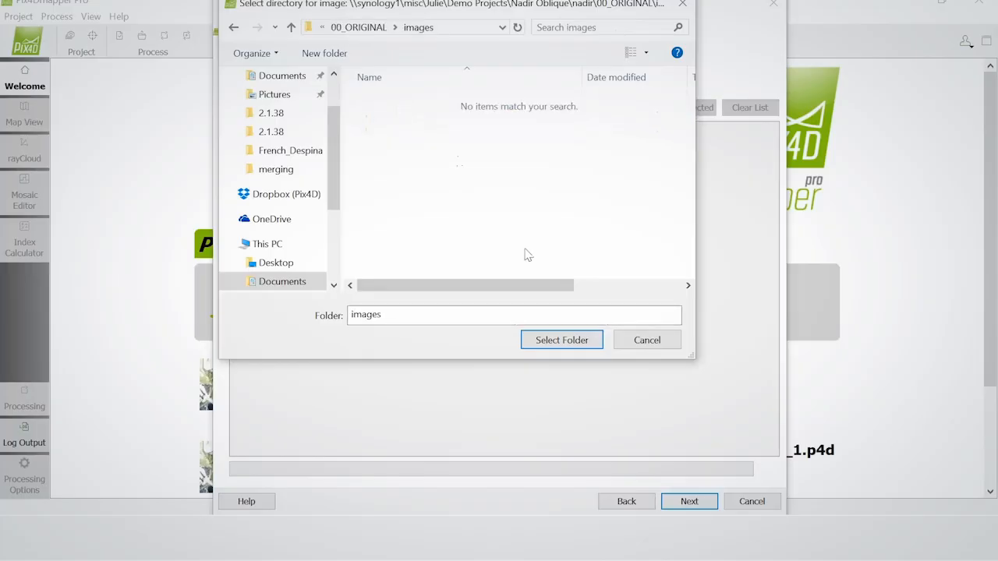
left_click(555, 340)
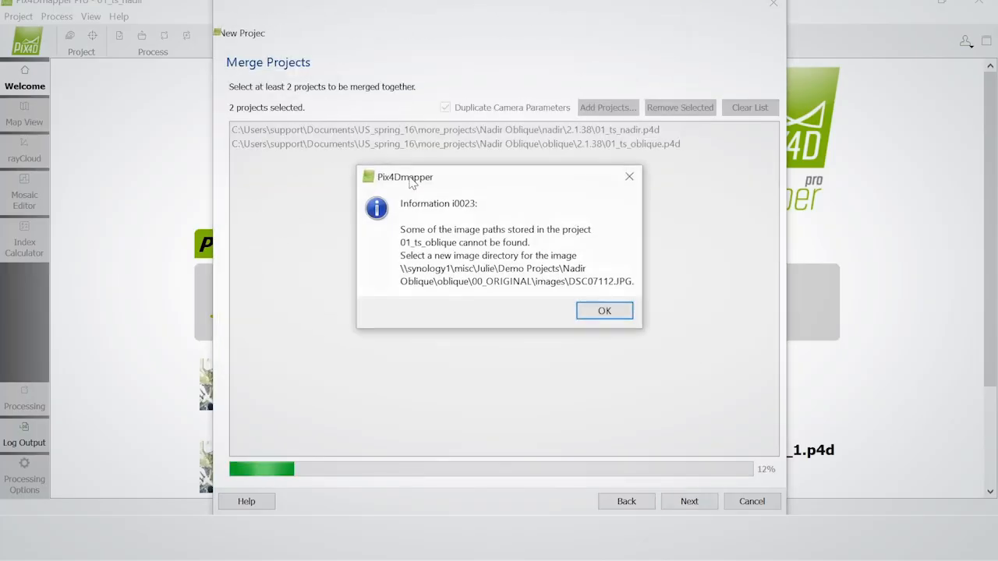
- Set the image directory of the 01_ts_oblique project to the images folder in oblique\00_ORIGINAL
left_click(603, 312)
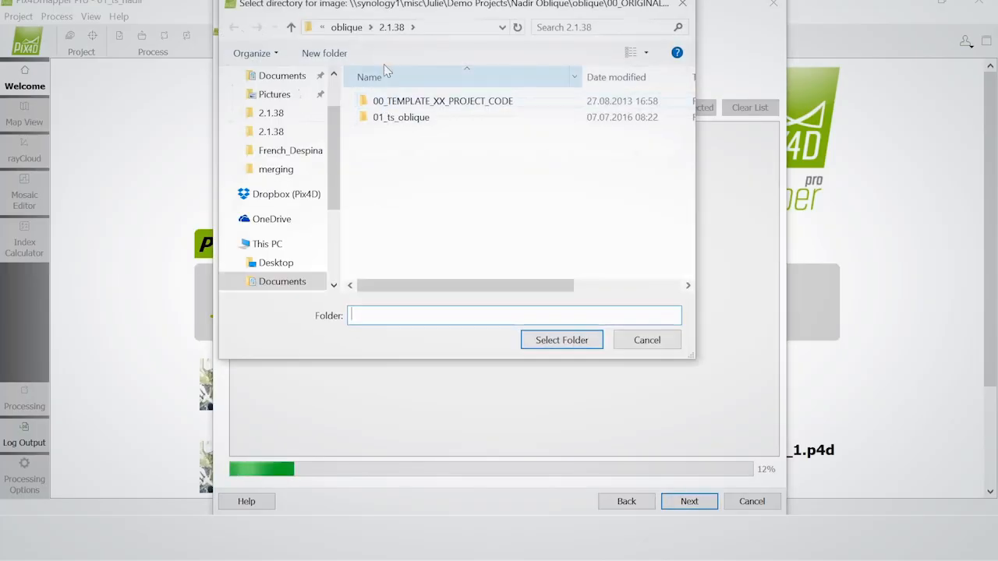
left_click(346, 27)
double_click(382, 101)
double_click(375, 101)
left_click(575, 350)
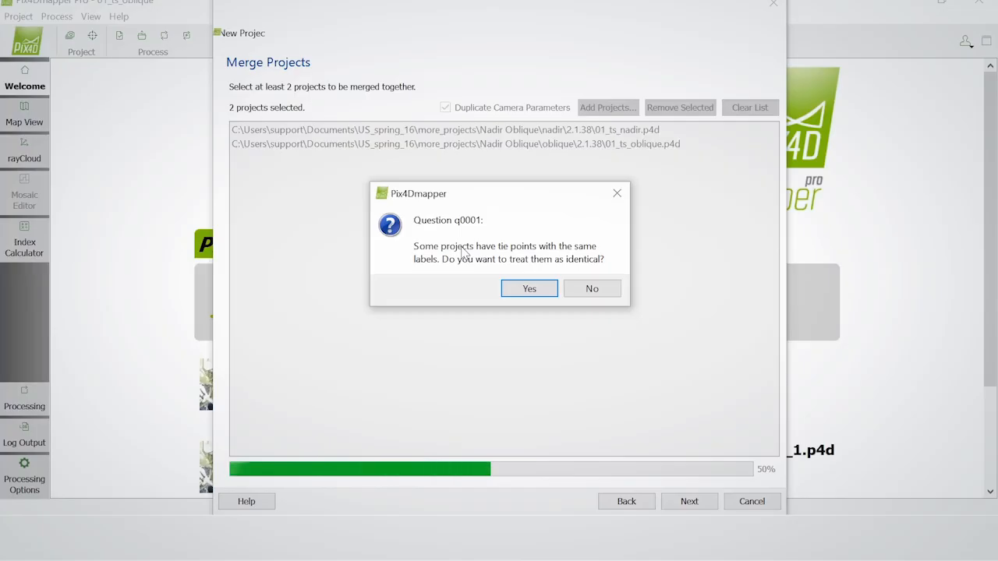
- Treat tie points with the same labels and objects with the same name and type as identical, and finish creating the merged project
left_click(540, 290)
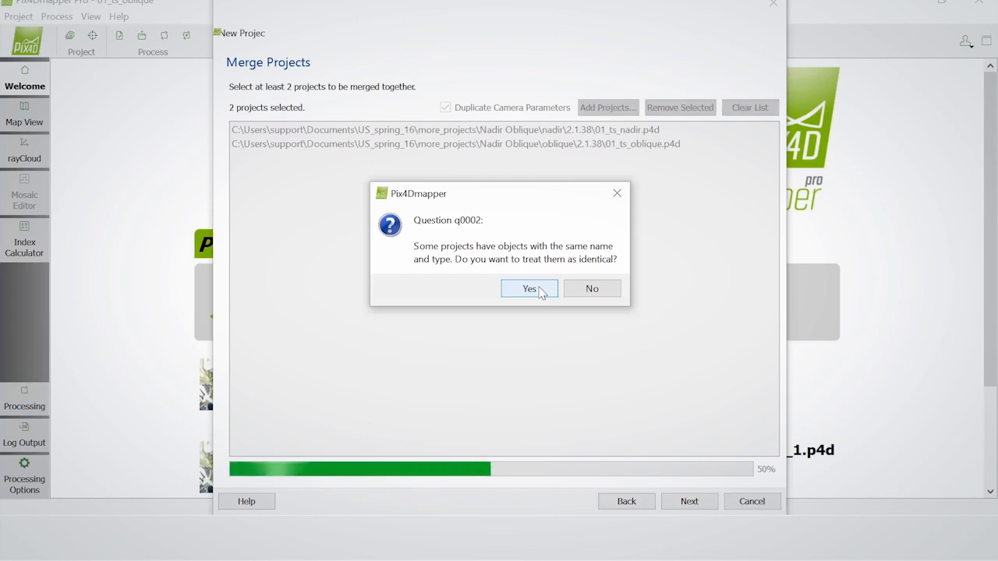
left_click(540, 290)
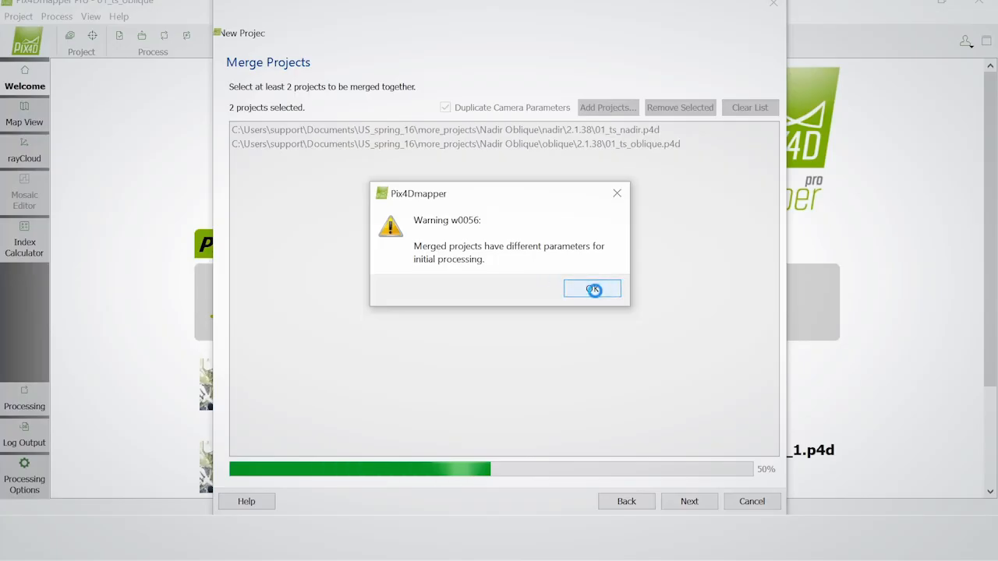
left_click(594, 289)
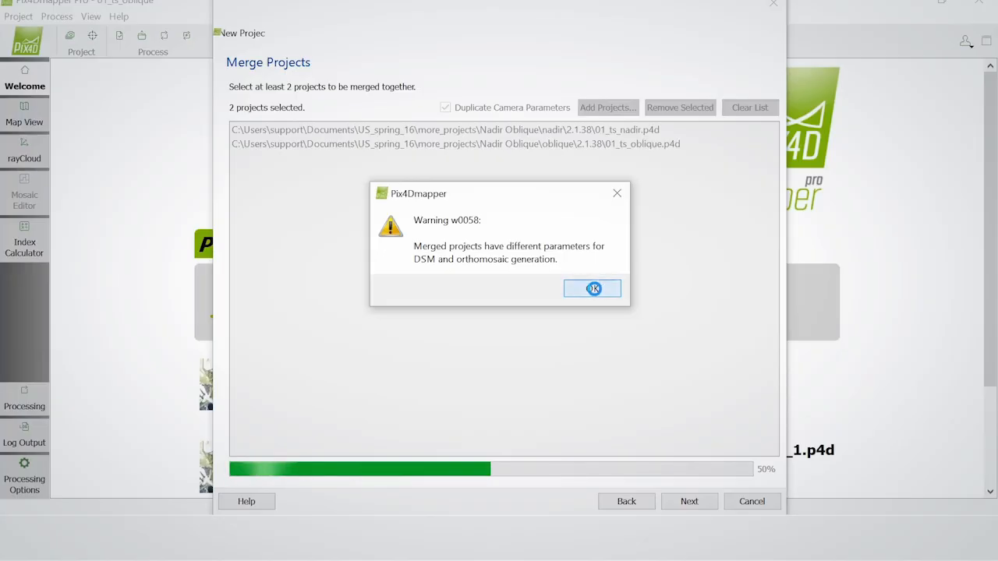
left_click(593, 289)
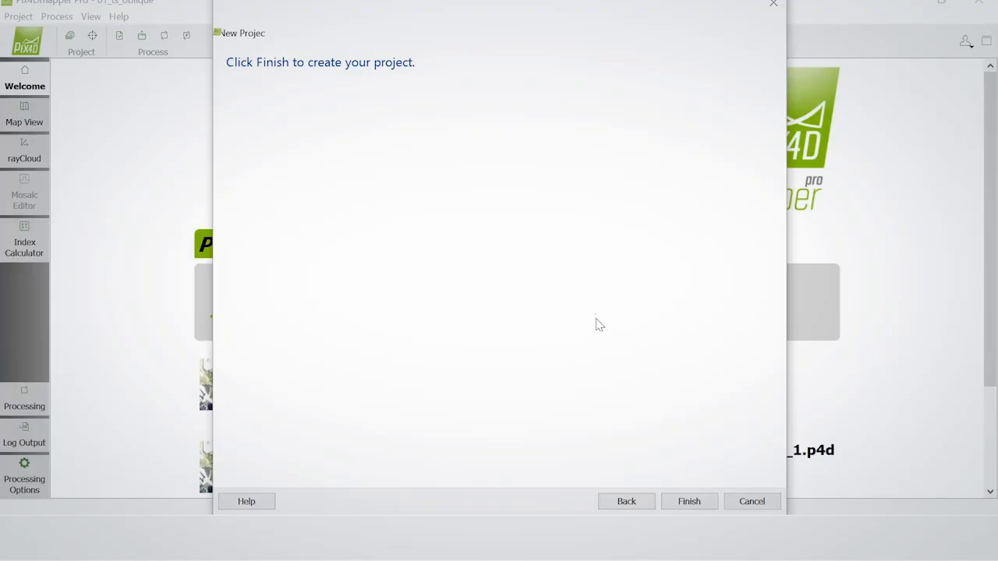
left_click(689, 502)
left_click(545, 300)
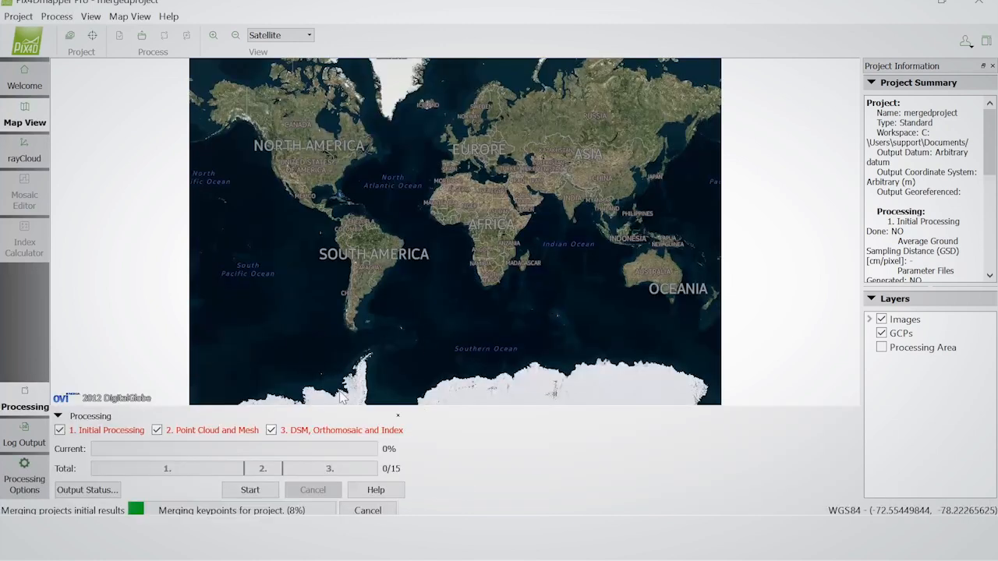
- Switch to the open 01_ts_merged project and display its cameras together with the point cloud
mouse_move(318, 530)
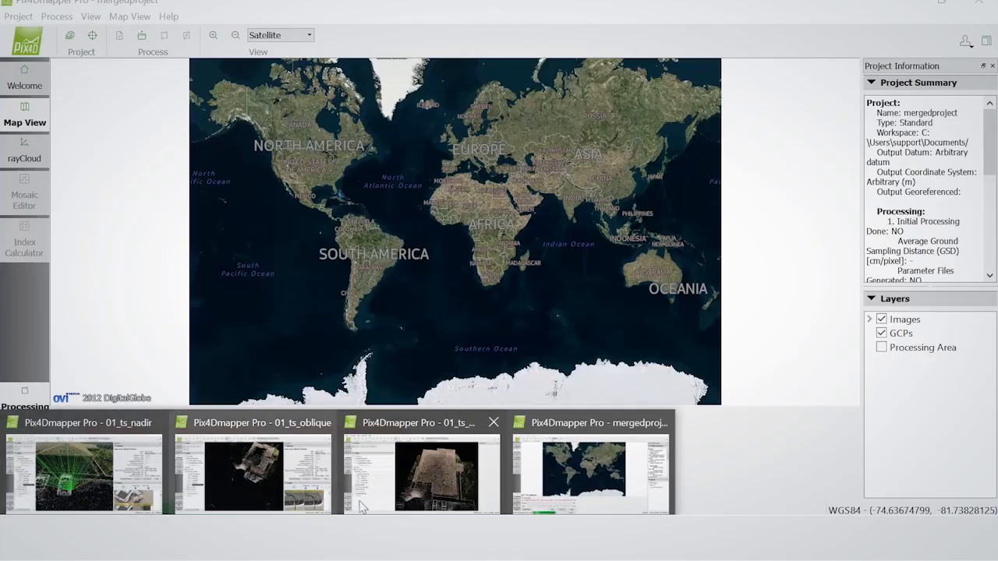
left_click(457, 477)
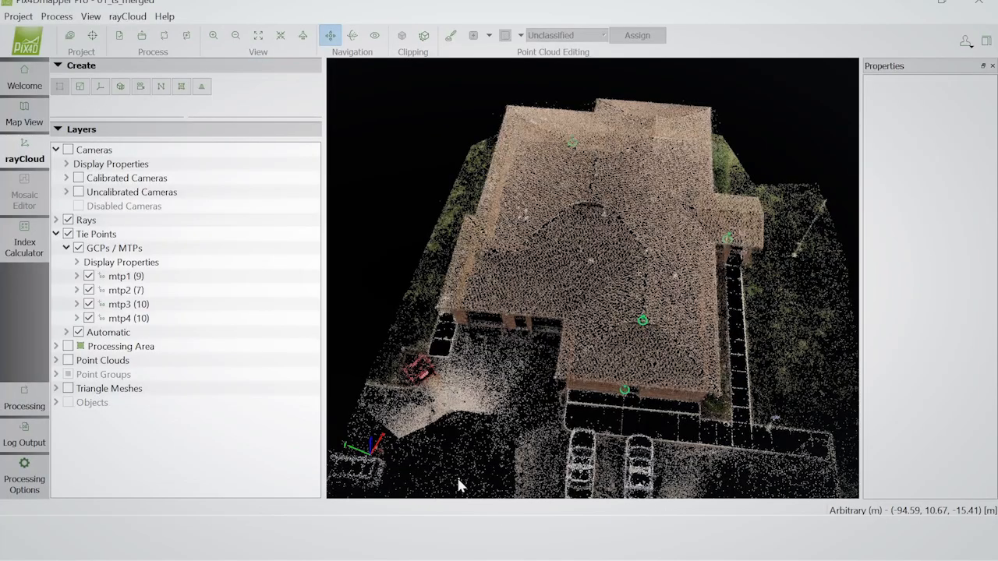
left_click(68, 150)
scroll(700, 375, "down", 5)
left_click_drag(678, 419, 659, 280)
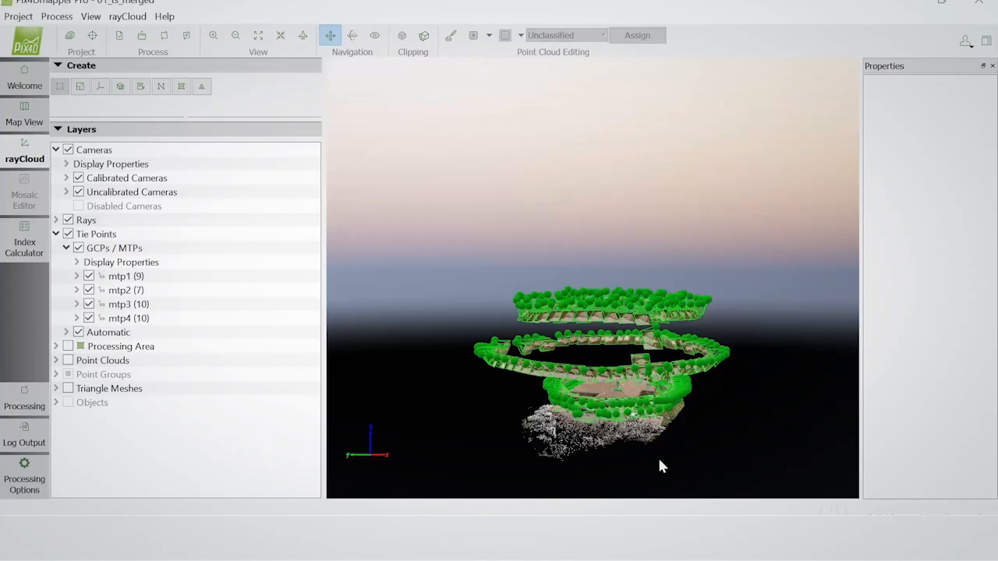
- Examine the arrangement of the nadir and oblique cameras above the building in the merged project
left_click_drag(624, 427, 599, 427)
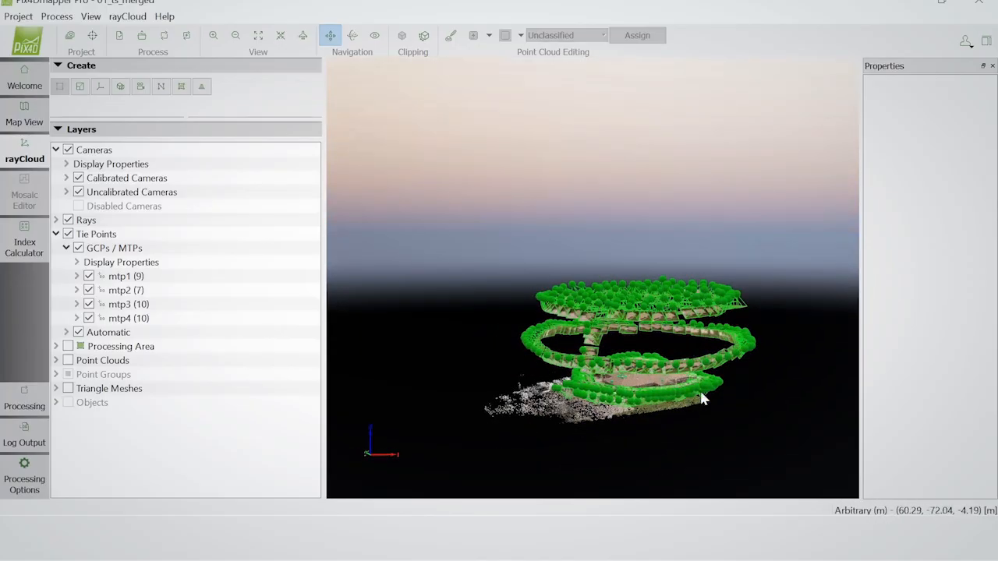
left_click_drag(586, 413, 555, 423)
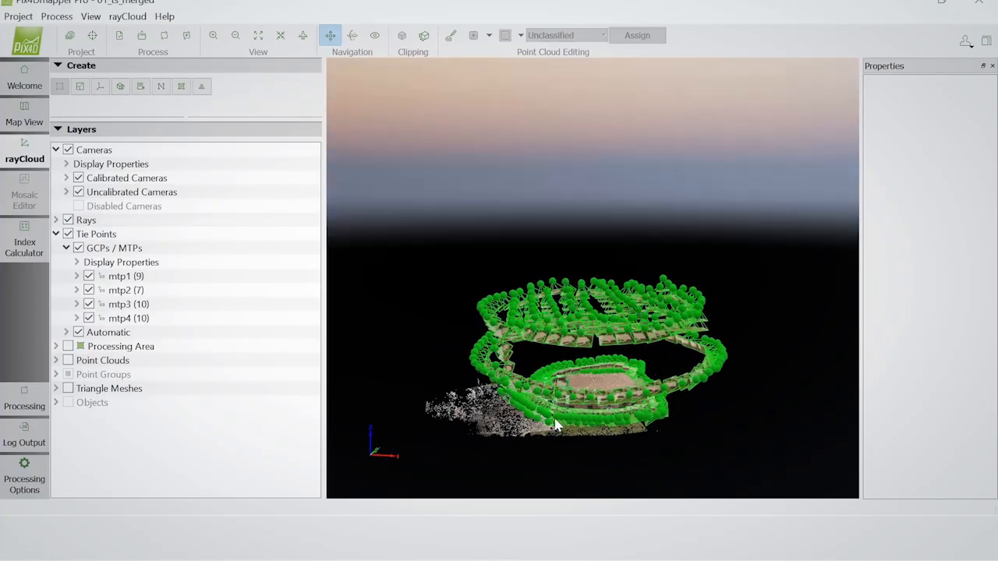
middle_click_drag(617, 432, 578, 435)
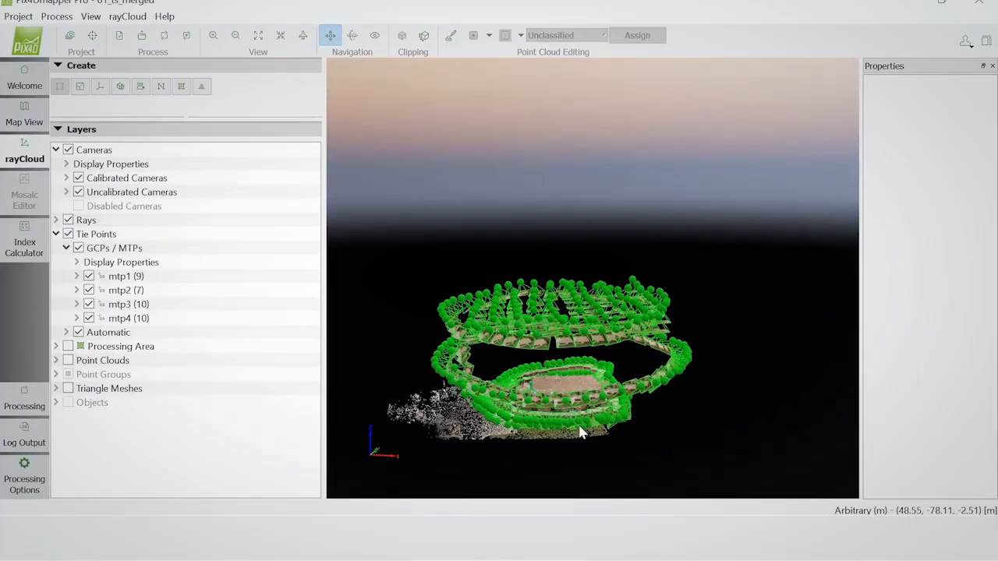
left_click(58, 19)
left_click(59, 19)
- Hide all cameras and inspect the building's merged tie points up close
scroll(569, 437, "up", 5)
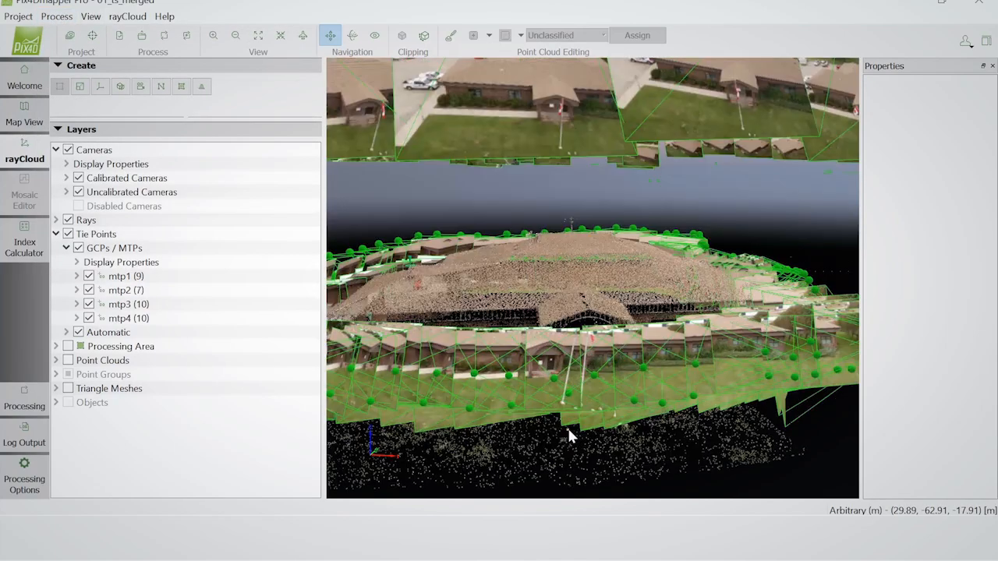
scroll(620, 316, "up", 3)
scroll(626, 325, "up", 5)
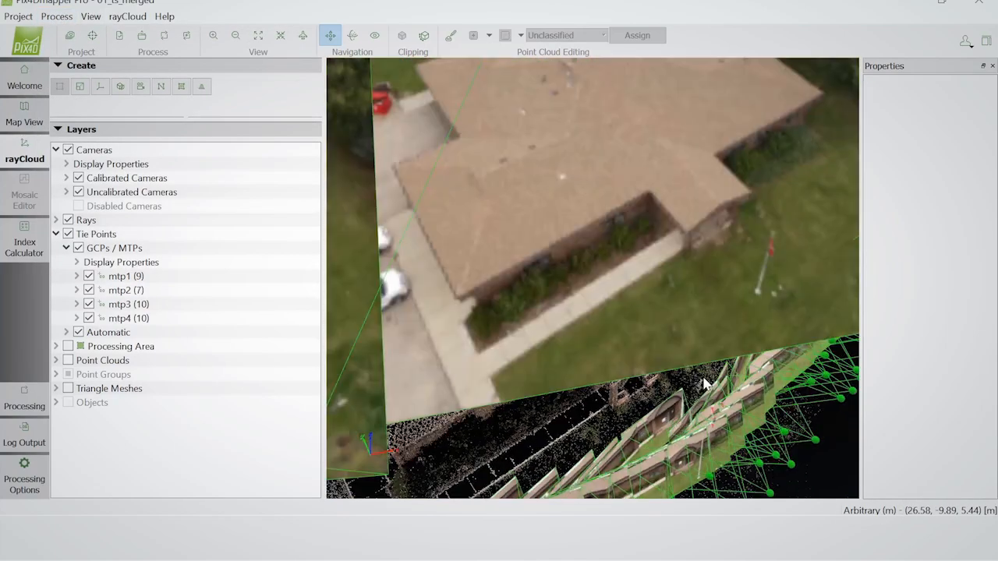
left_click(68, 150)
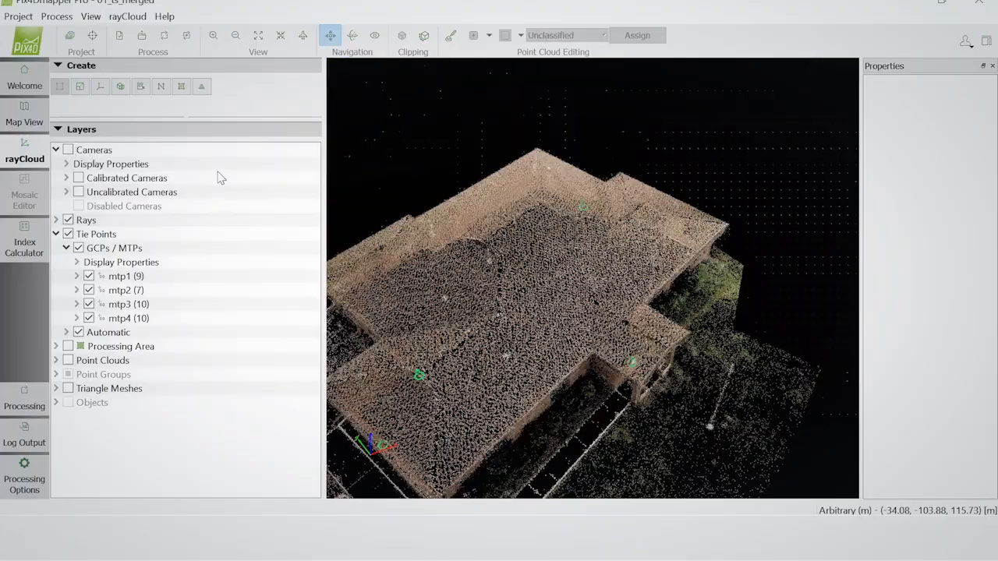
left_click_drag(476, 340, 709, 243)
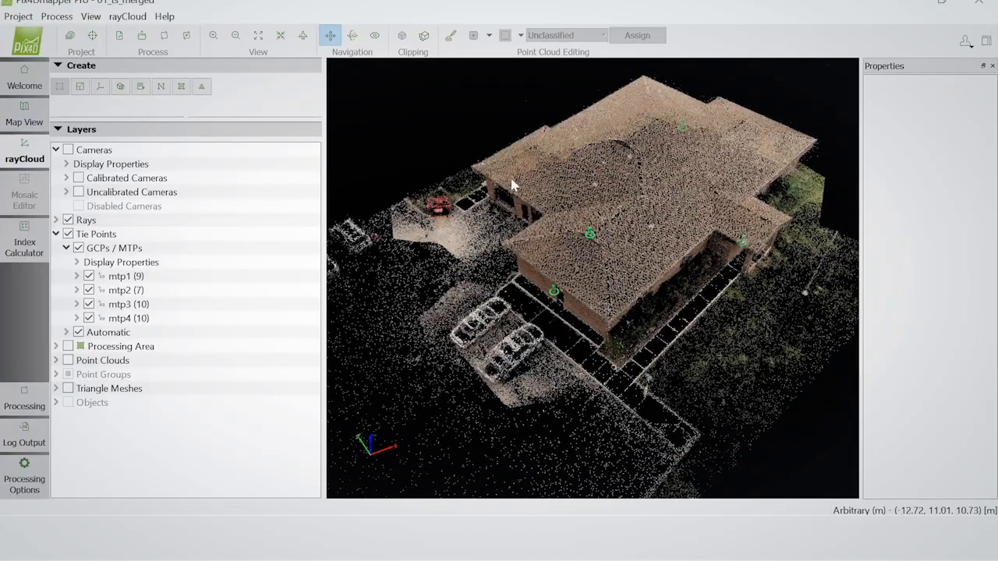